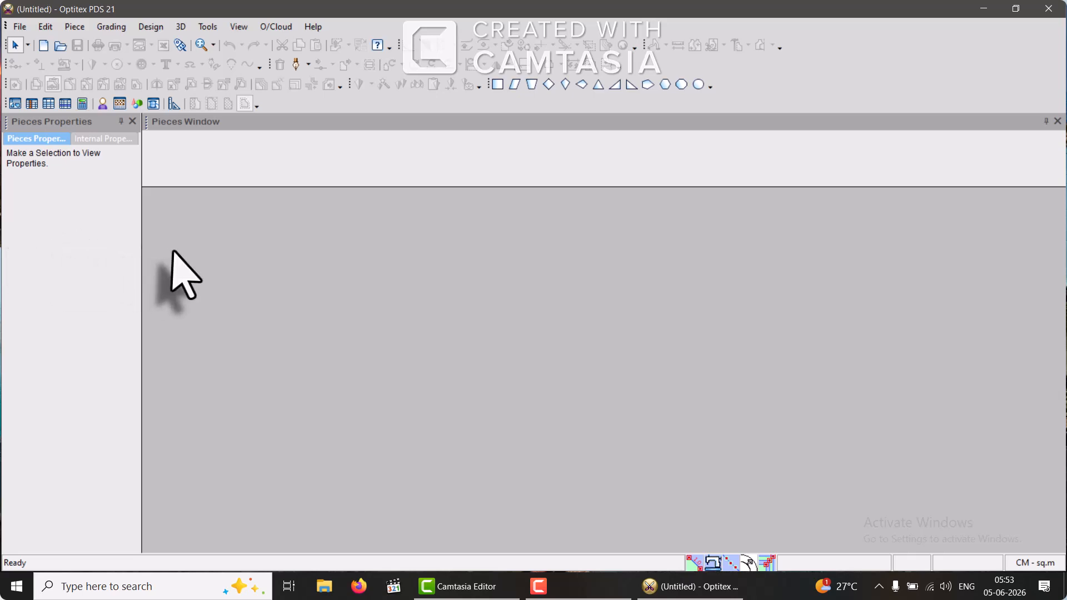
Step: Create a rectangular piece with a length of 50 cm and a width of 25 cm, keeping the name Piece
right_click(344, 285)
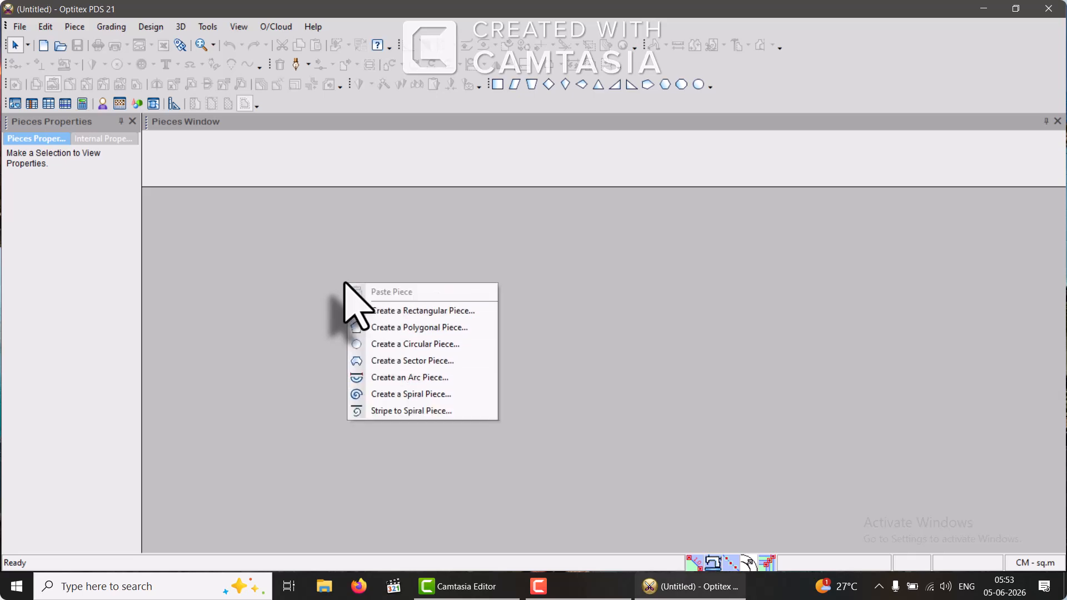
click(414, 312)
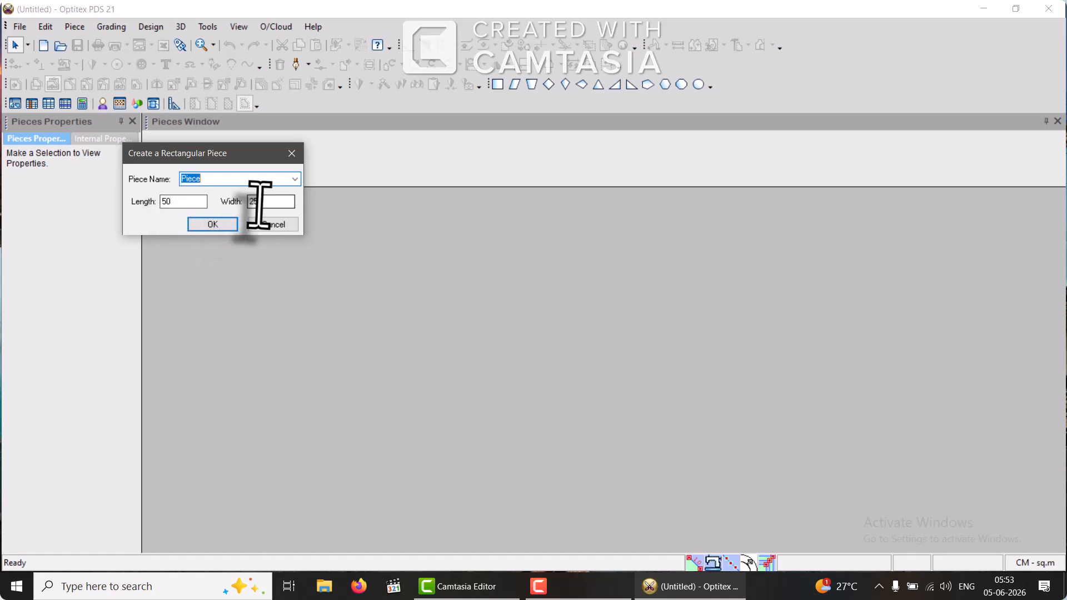
click(214, 224)
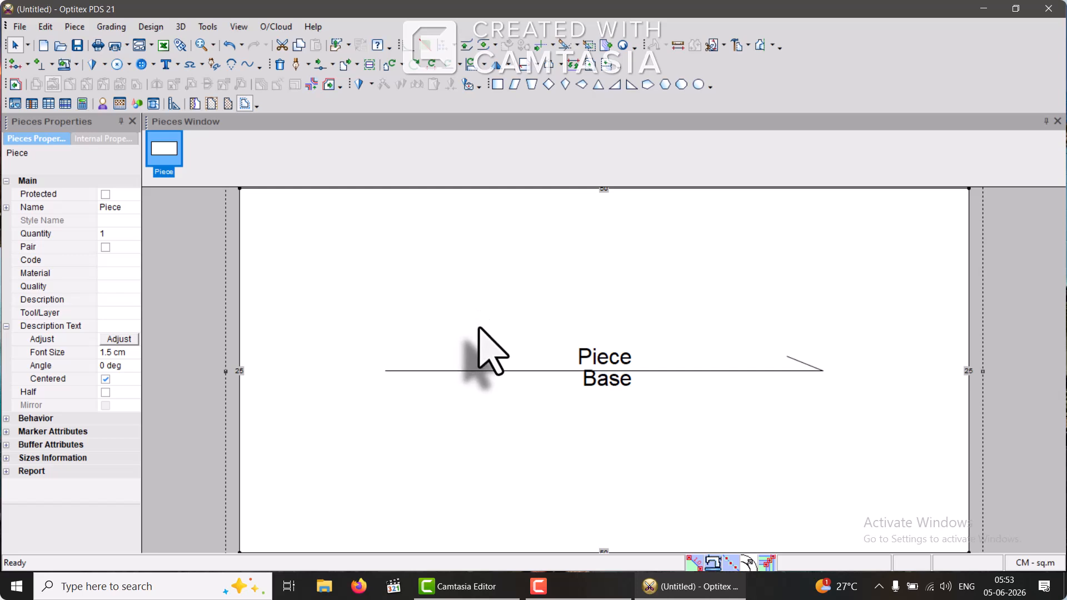
scroll(479, 327, up, 1)
scroll(667, 417, down, 1)
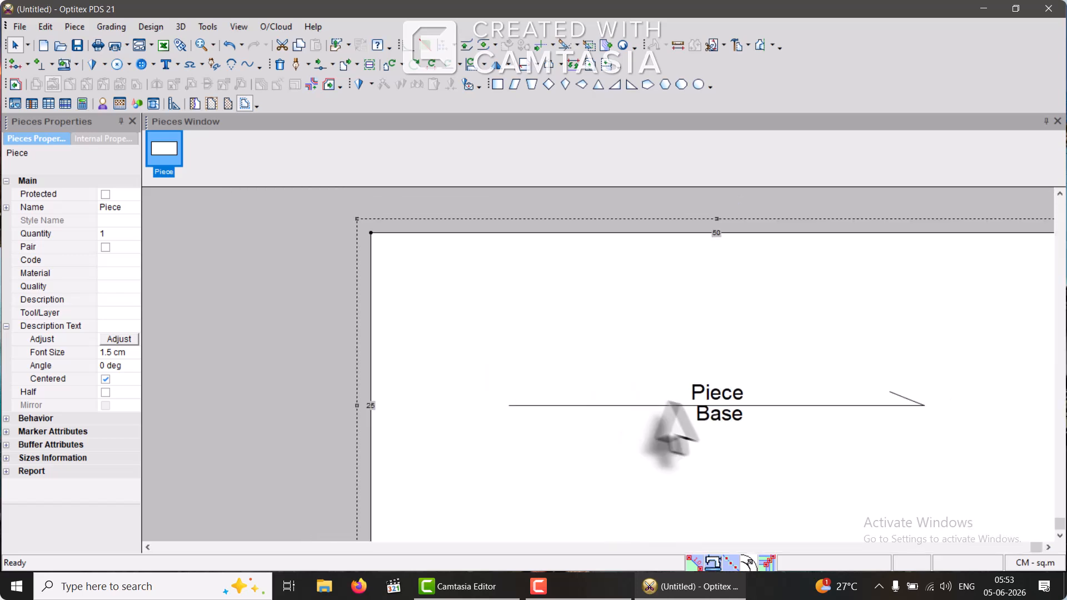
scroll(741, 417, up, 1)
scroll(536, 349, up, 1)
scroll(525, 352, down, 1)
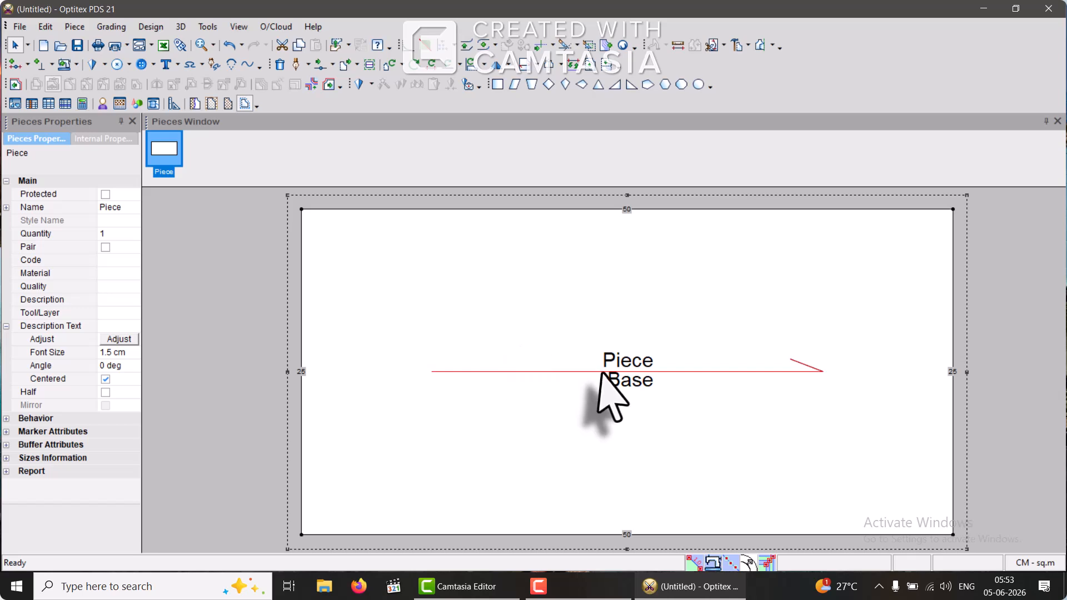
scroll(606, 388, down, 1)
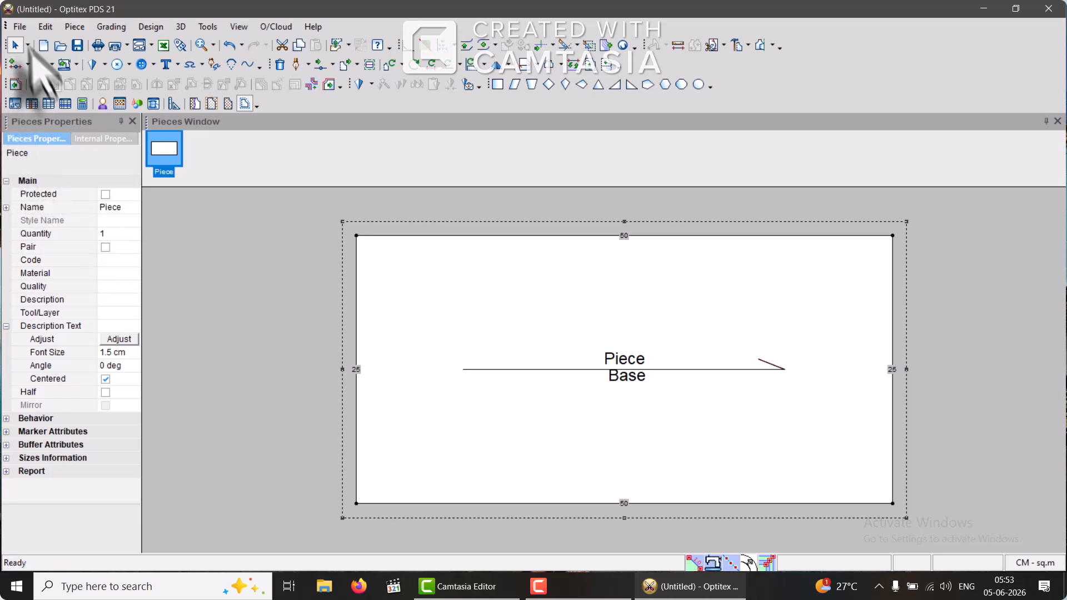
Step: Save the pattern on the Desktop as a PDS file named shirt001
click(21, 26)
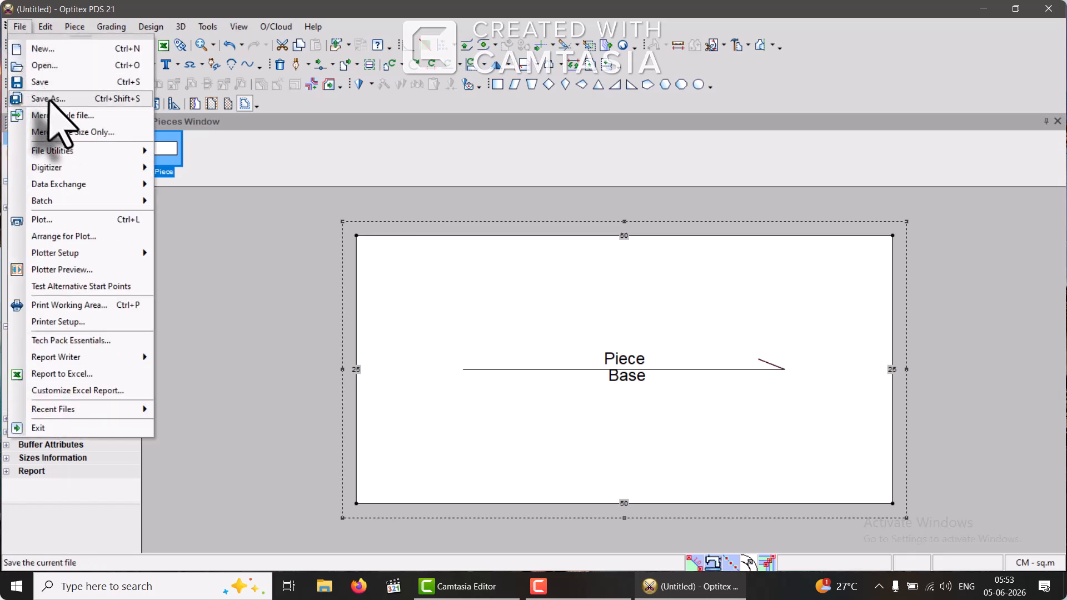
click(53, 97)
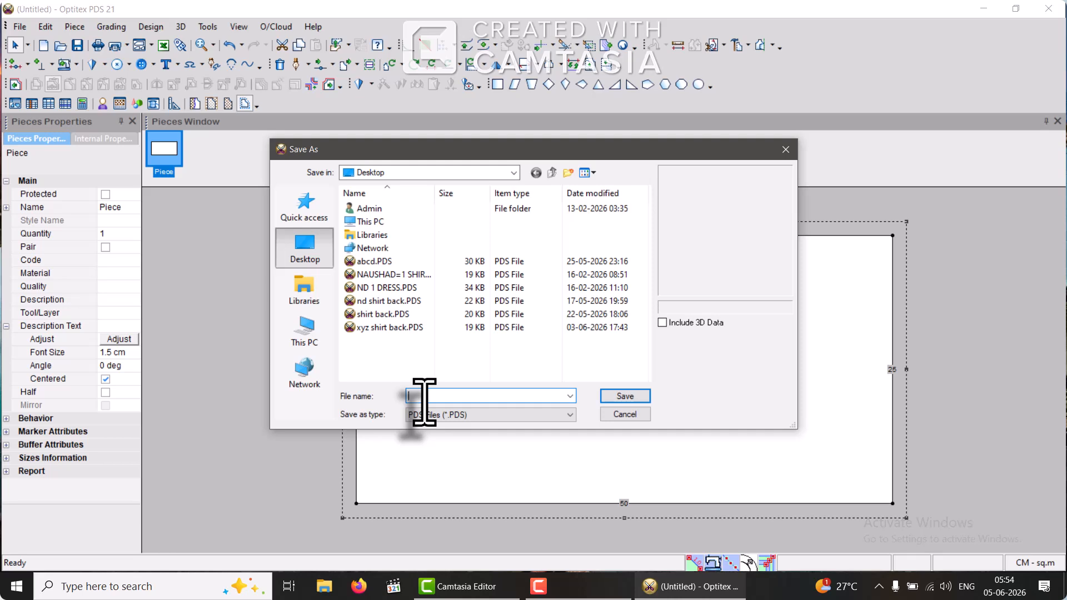
text(sh)
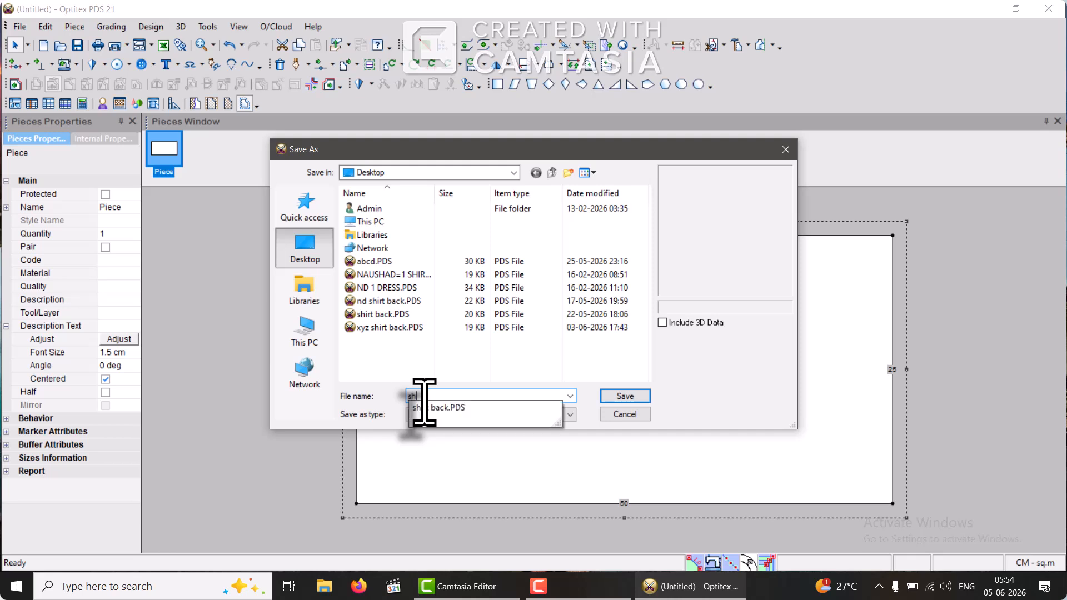
text(ir)
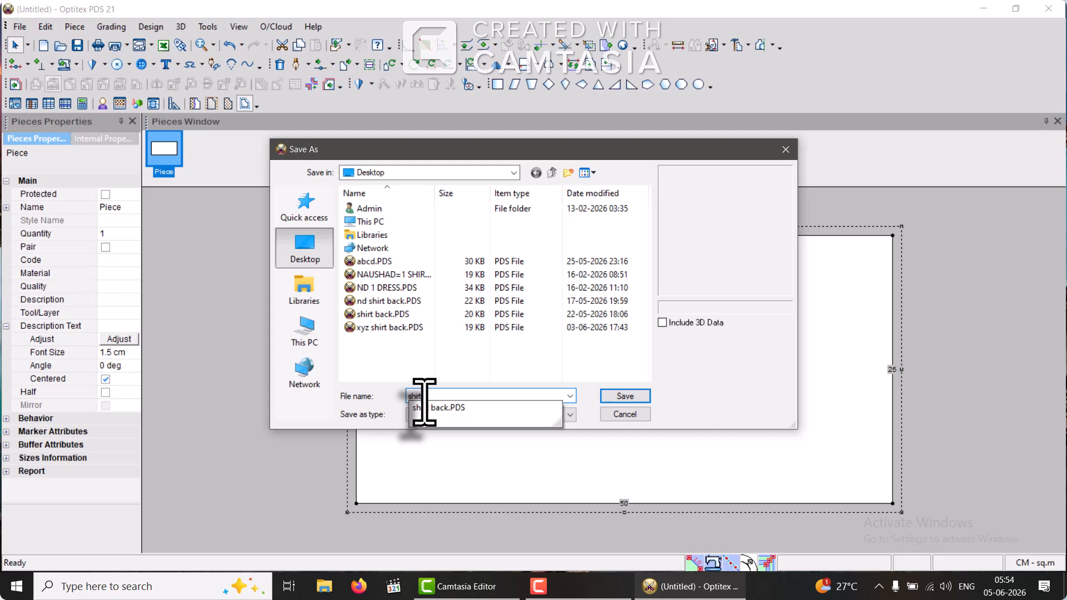
text(t_01)
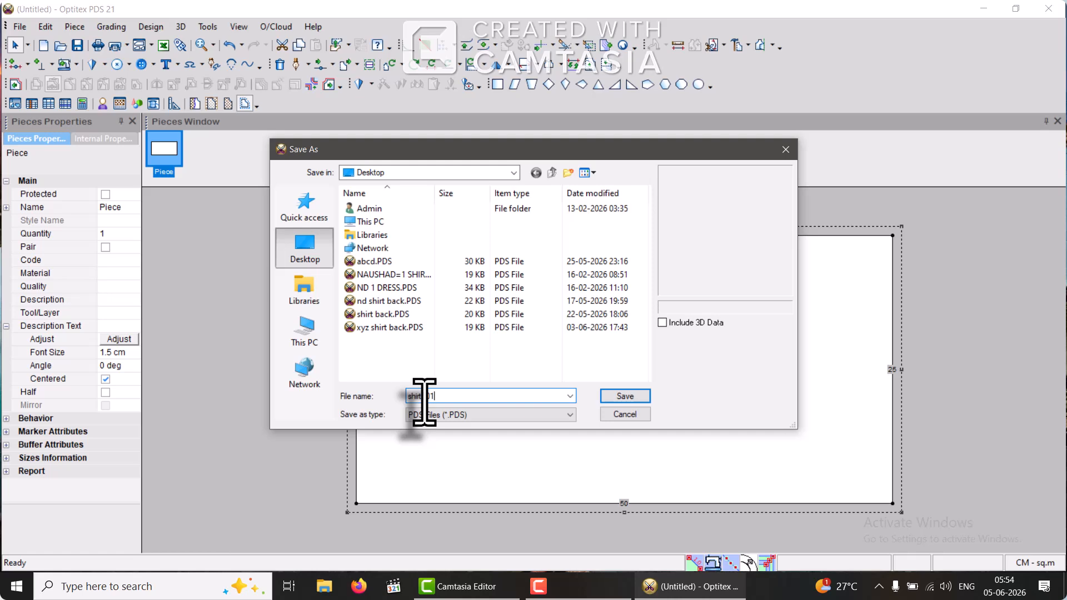
key(Return)
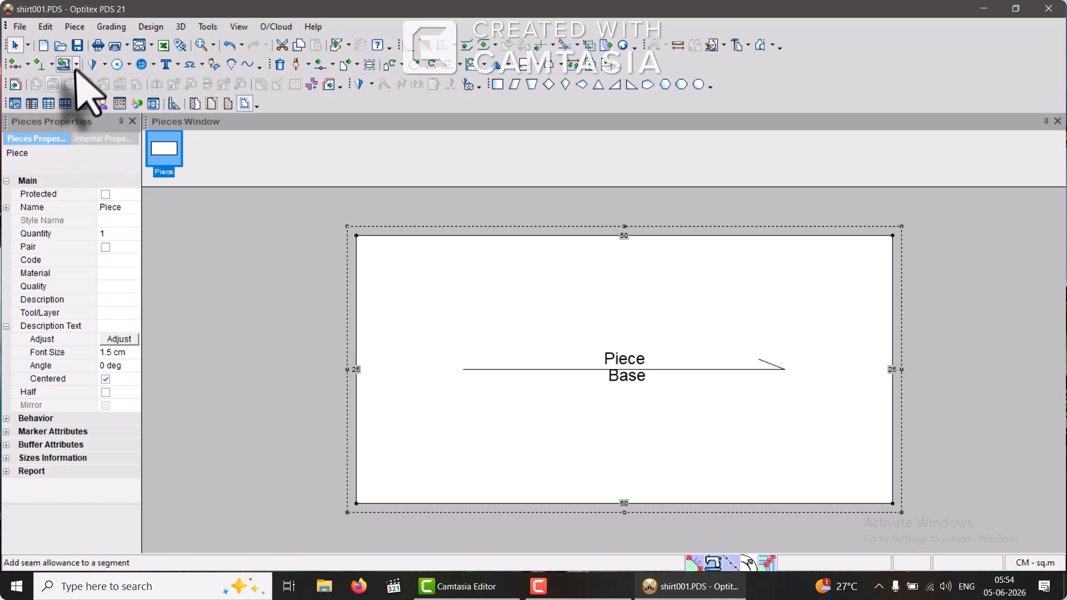
Step: Set the style name in the piece's properties to shirt001
click(76, 28)
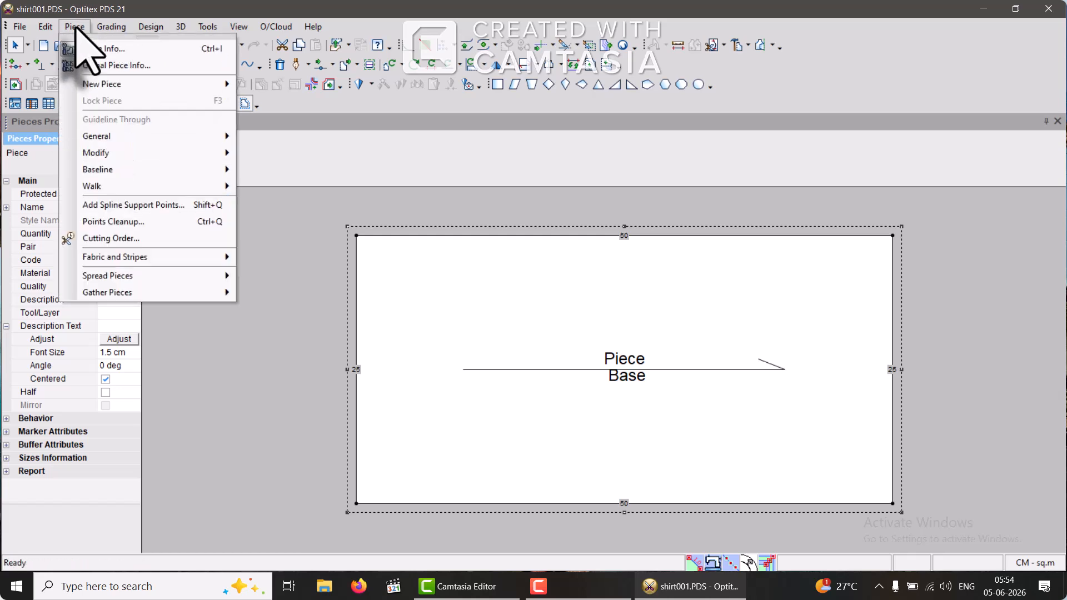
click(119, 65)
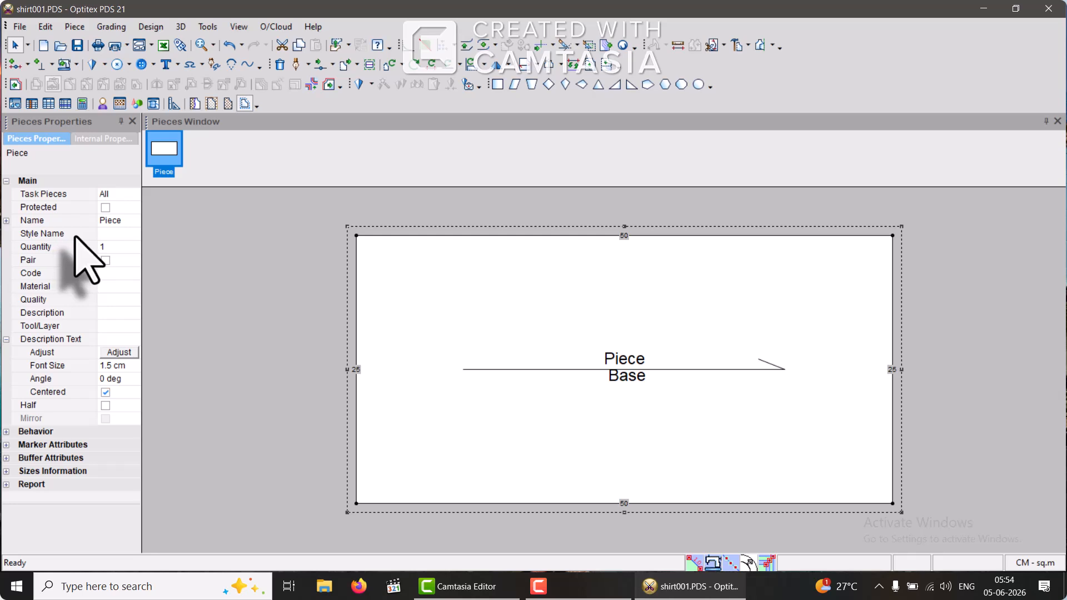
click(107, 233)
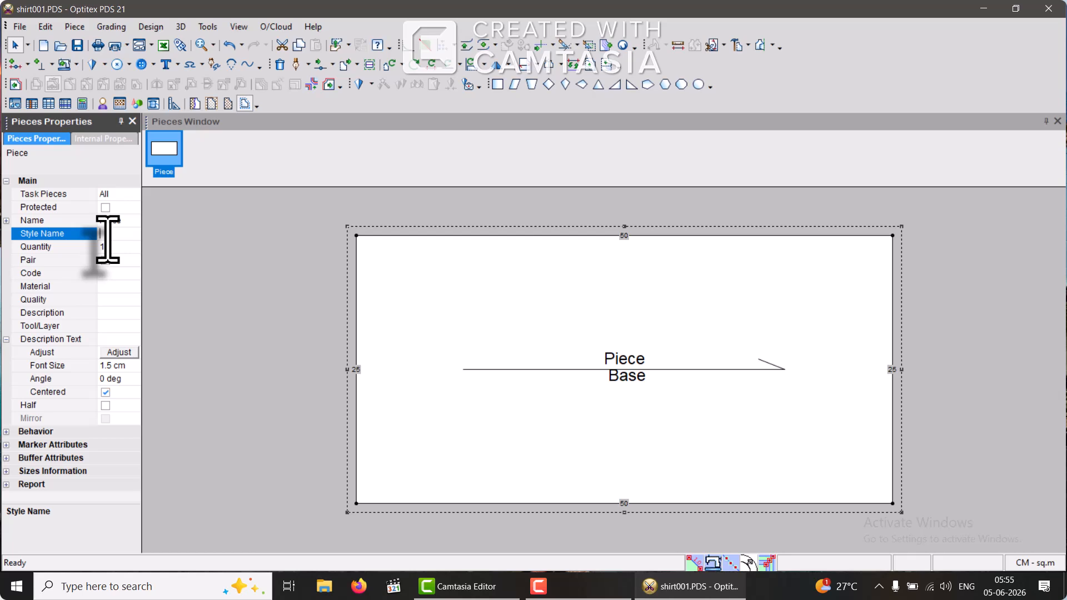
text(shirt)
text(001)
key(Return)
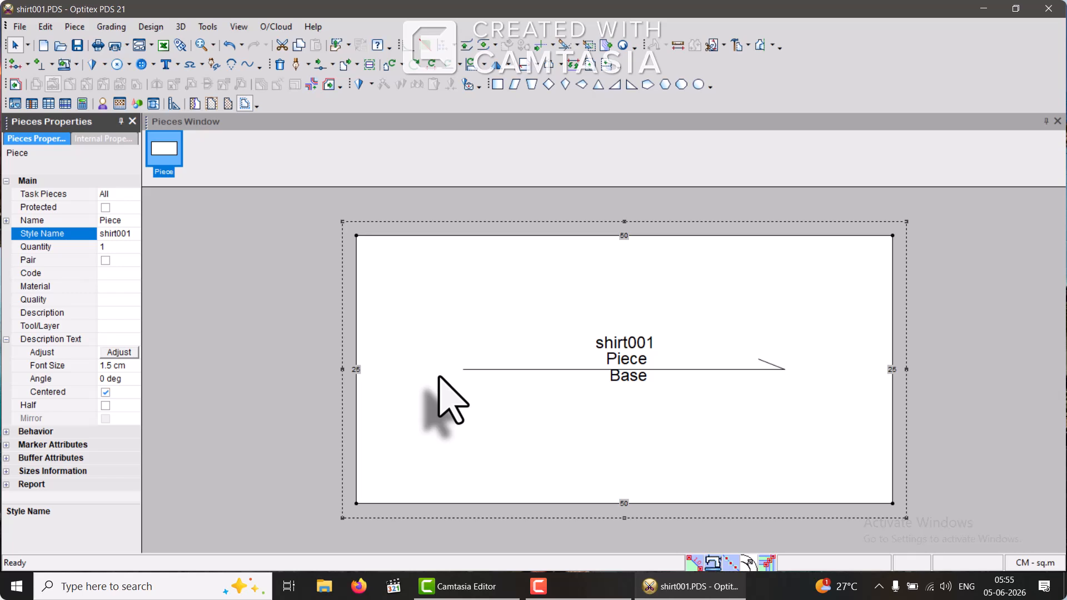
Step: Add a contour point on the rectangle's bottom edge, 2.5 cm from the bottom-right corner
key(o)
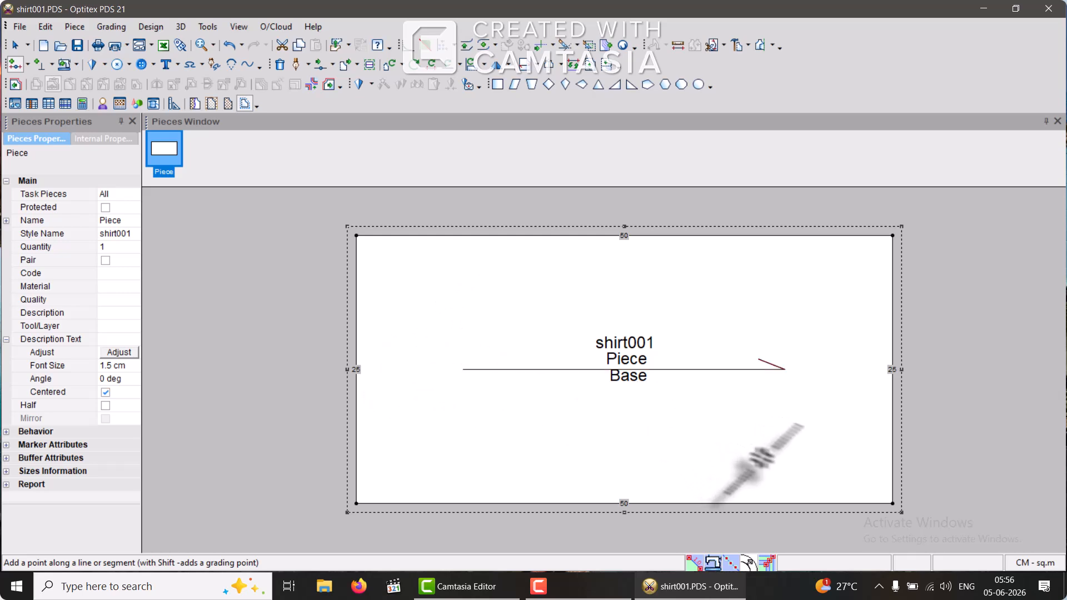
click(854, 503)
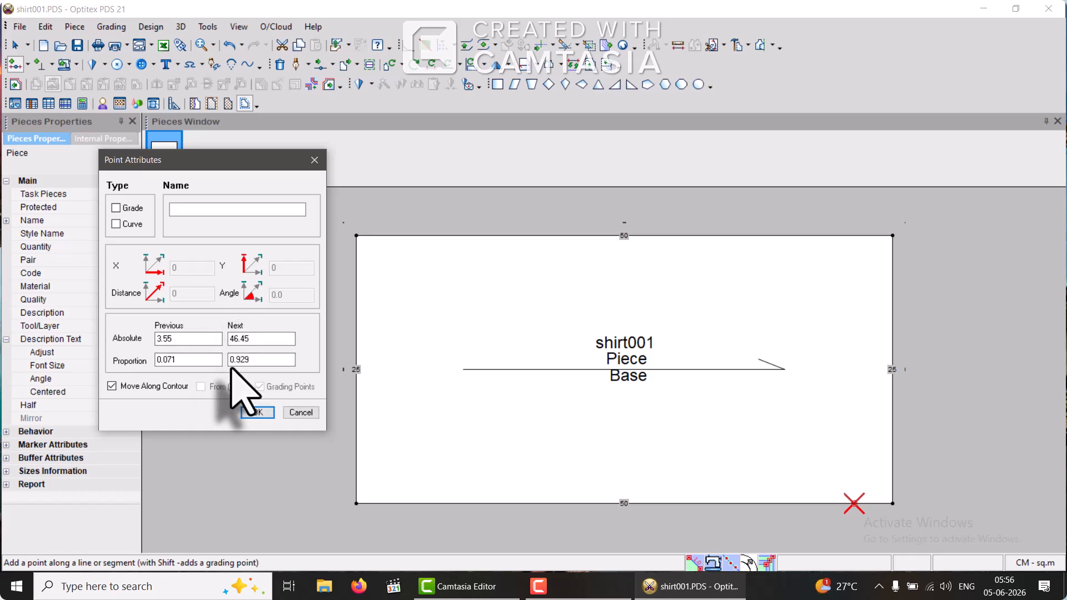
click(189, 339)
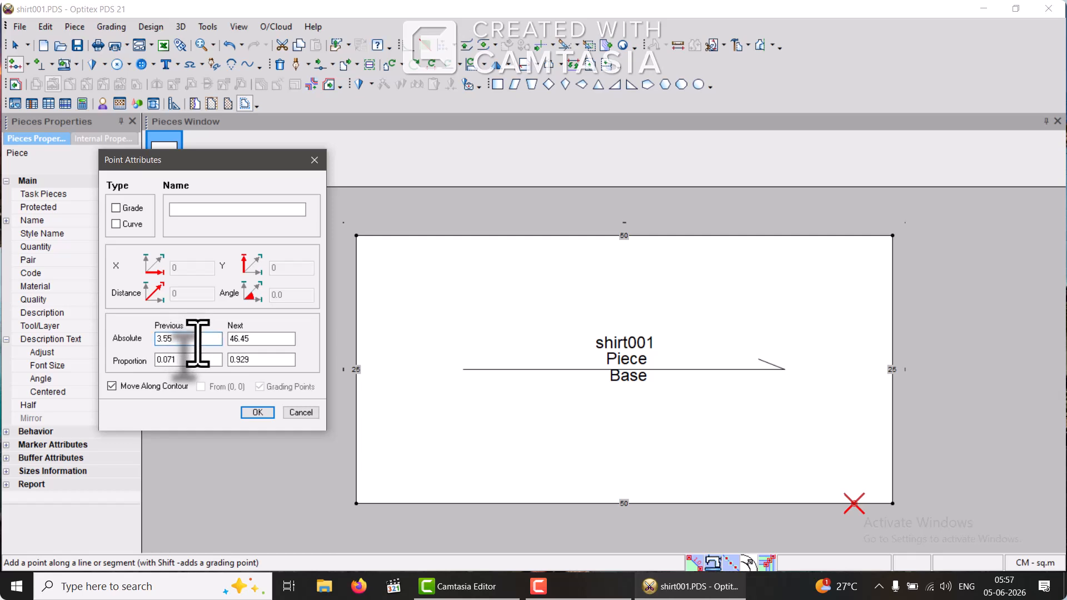
key(BackSpace)
key(BackSpace)
key(BackSpace)
key(BackSpace)
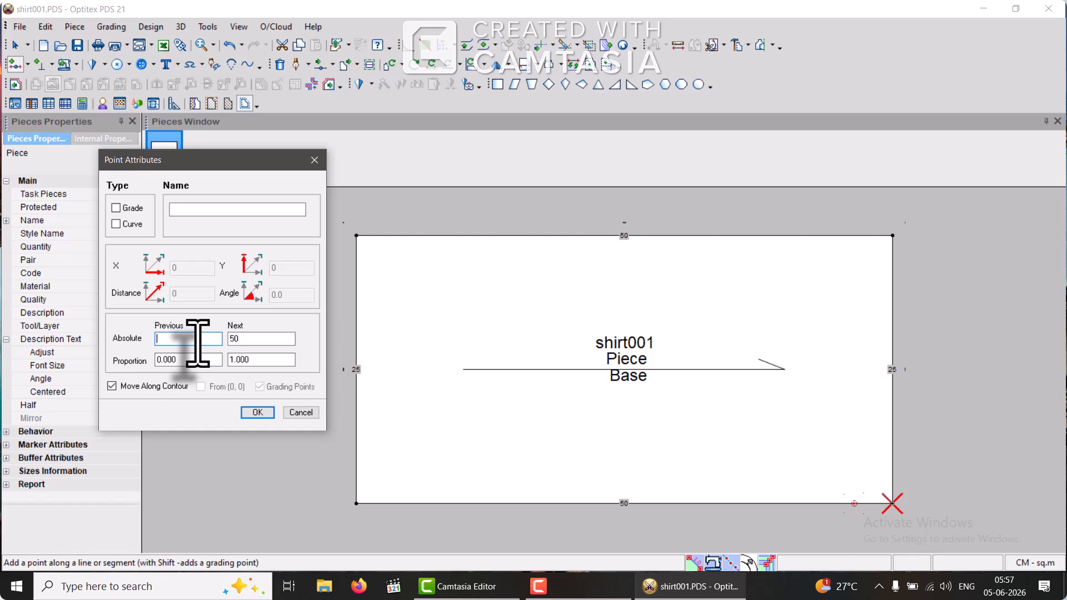
text(2.5)
key(Return)
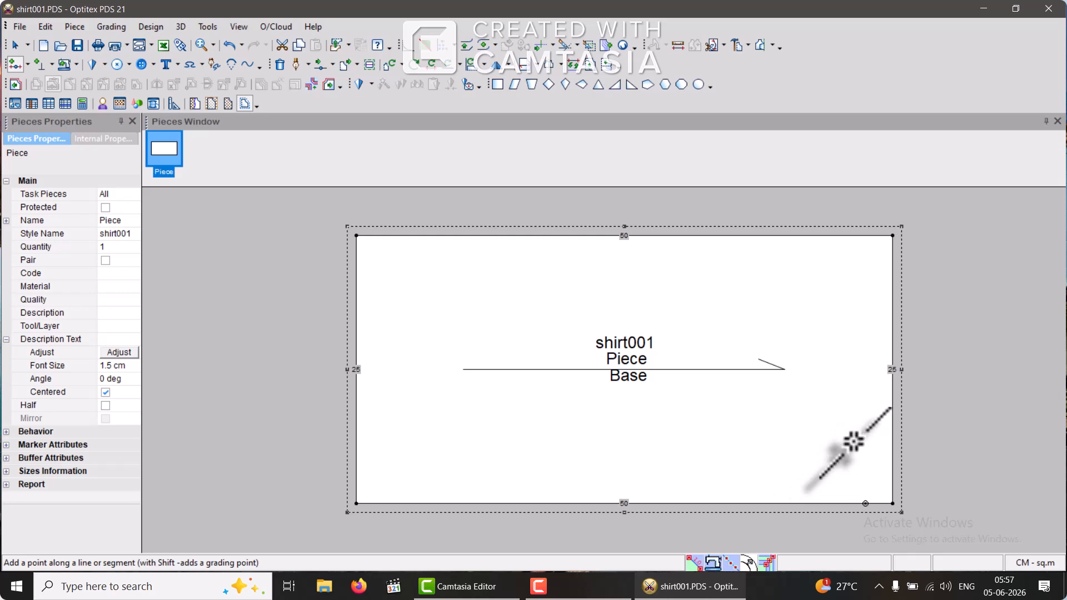
Step: Add a contour point on the rectangle's right edge, 9 cm up from the bottom-right corner
click(893, 430)
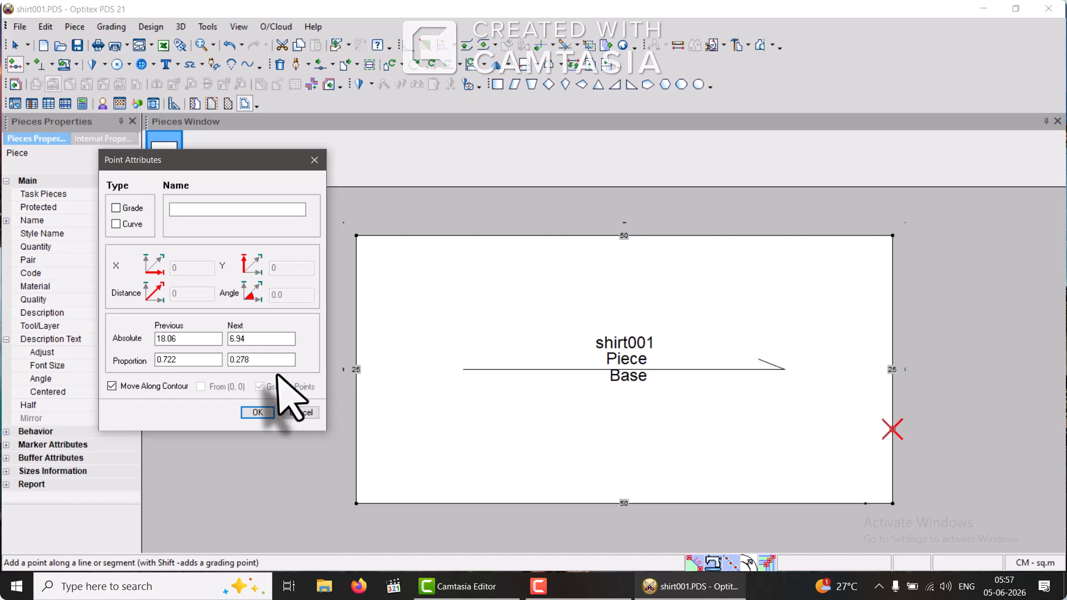
click(263, 339)
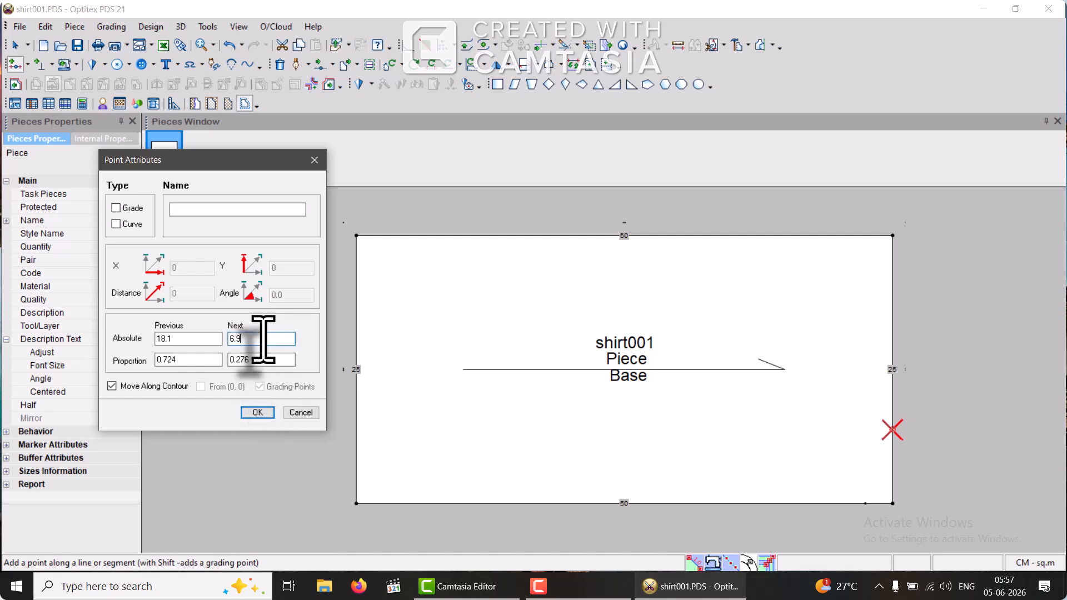
key(BackSpace)
key(BackSpace)
key(BackSpace)
key(BackSpace)
text(9)
key(Return)
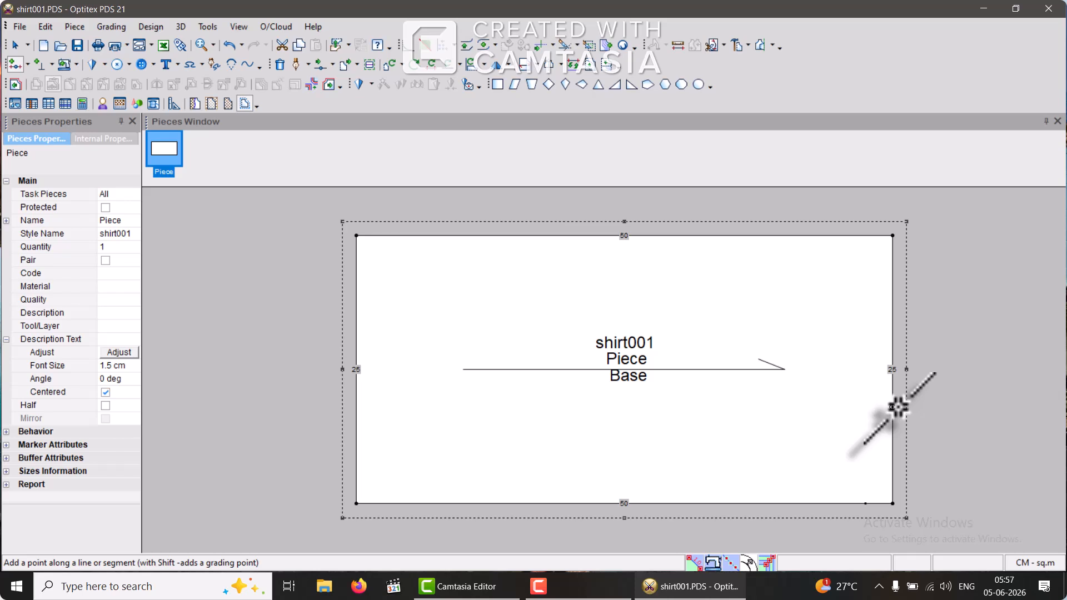
click(897, 407)
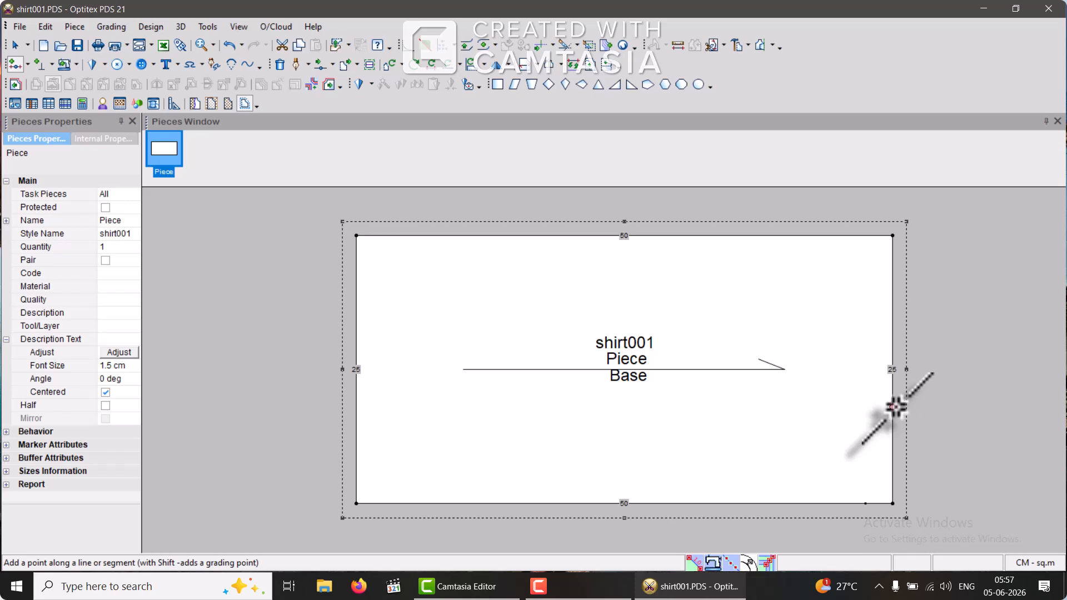
Step: Add a second contour point on the right edge, 19 cm up from the bottom-right corner, and return to the Select tool
click(892, 323)
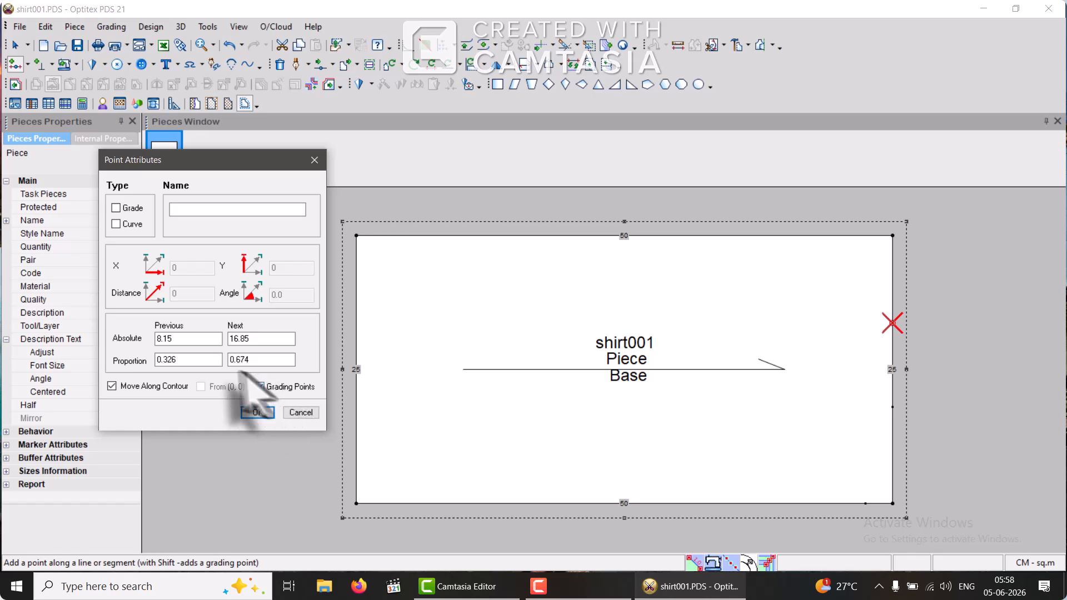
click(262, 339)
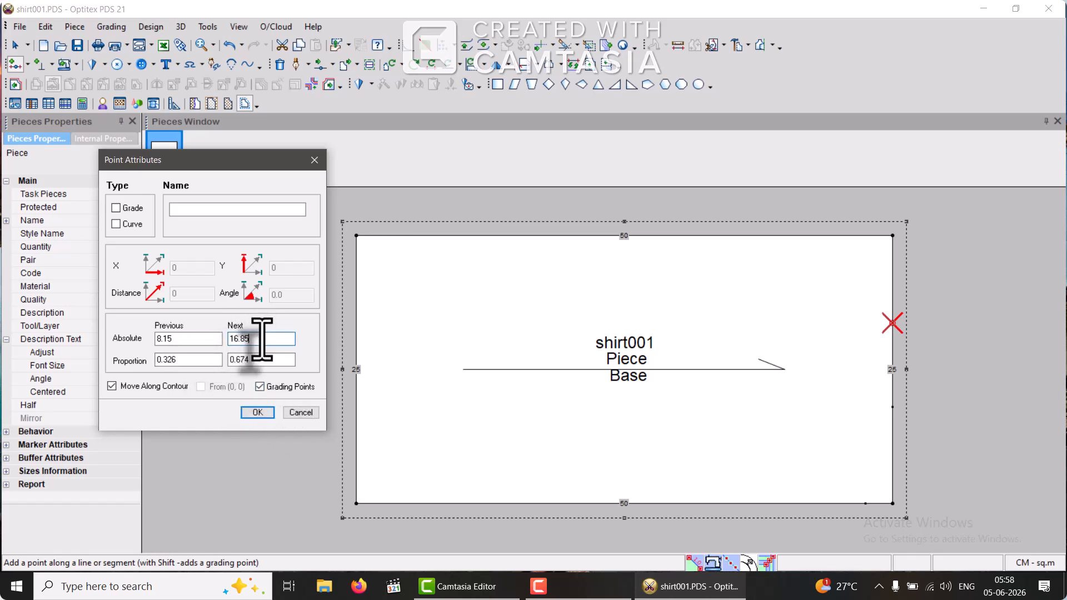
key(BackSpace)
key(BackSpace)
key(BackSpace)
key(BackSpace)
key(BackSpace)
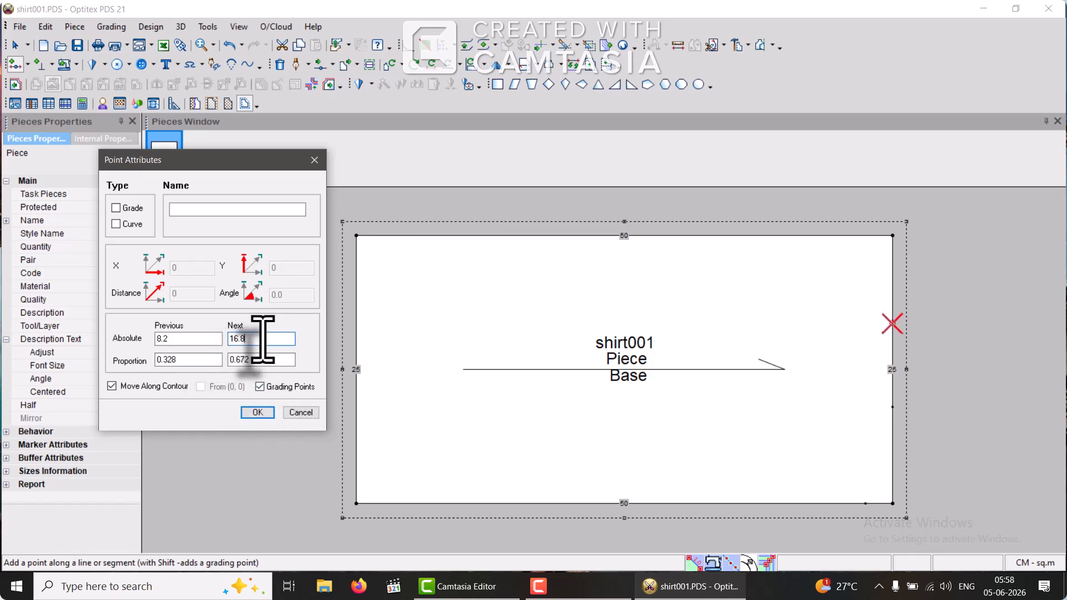
text(19)
key(Return)
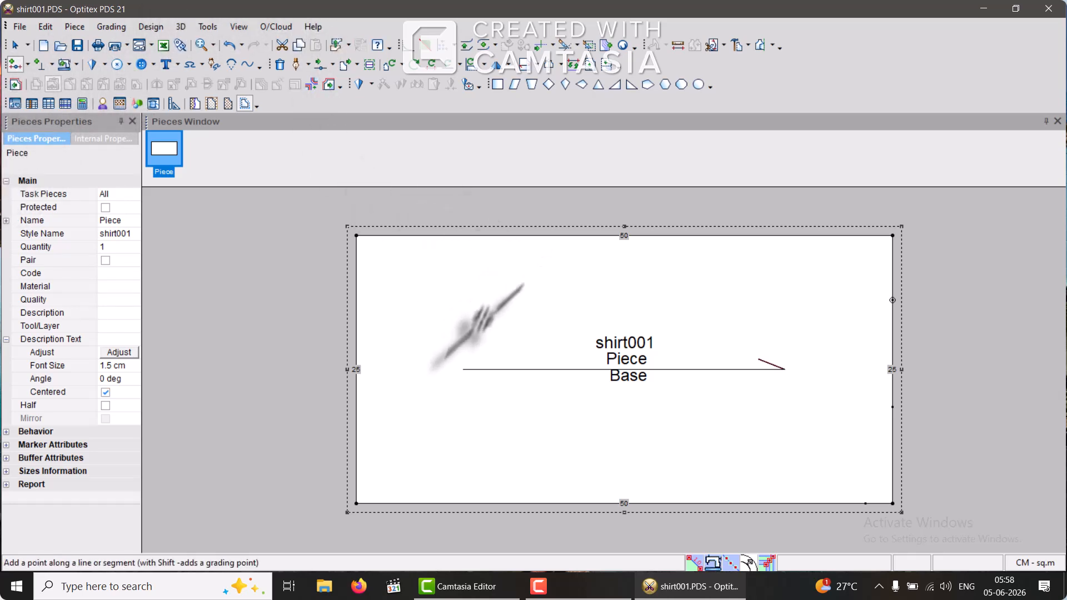
right_click(477, 330)
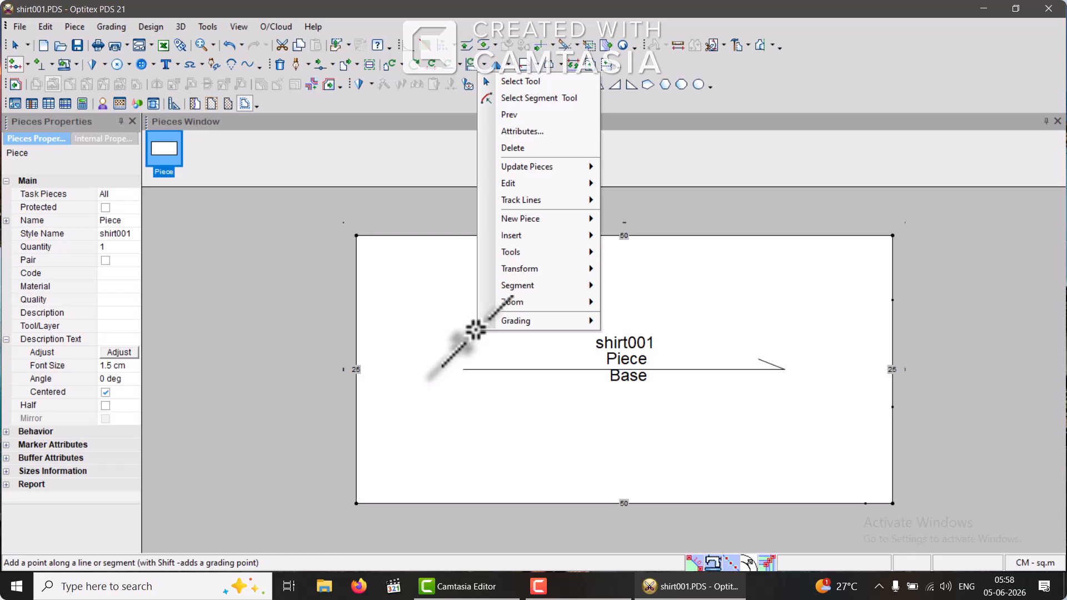
mouse_move(482, 325)
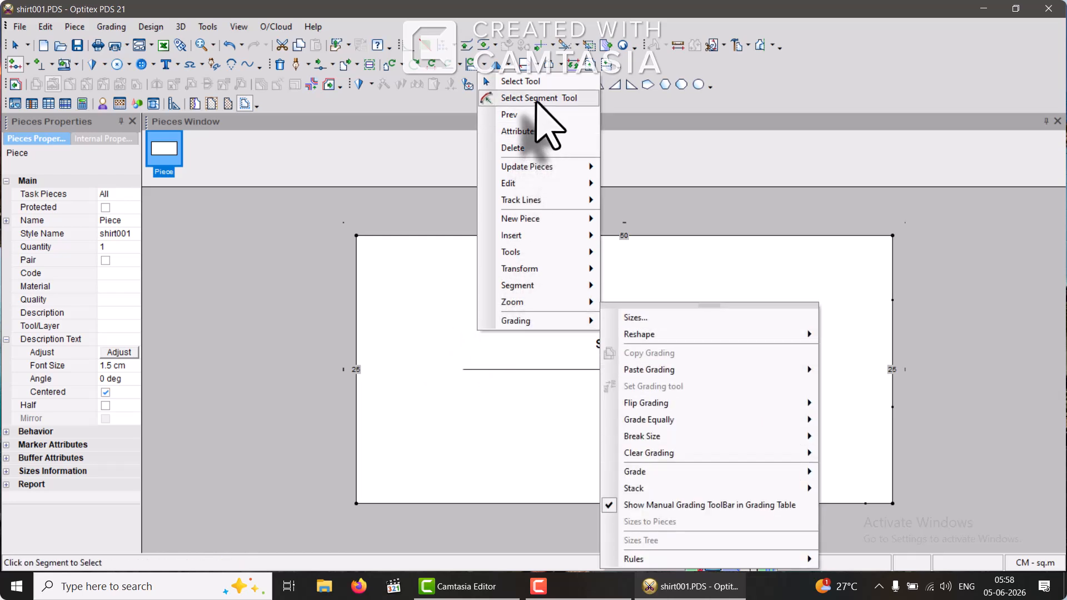
click(528, 83)
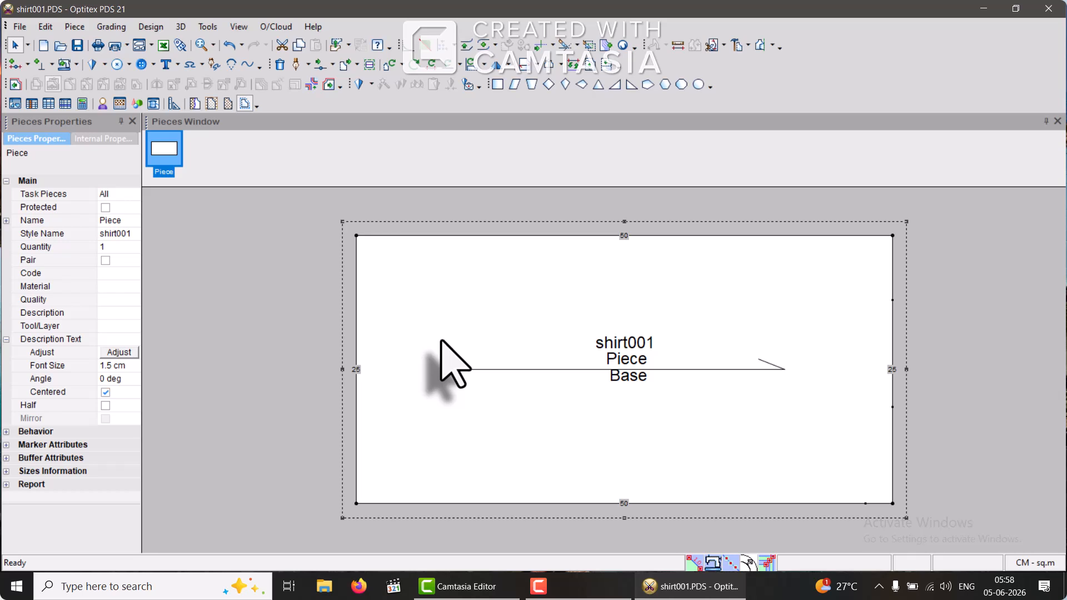
Step: Create an internal line parallel to the rectangle's right edge at a distance of 25 cm
key(p)
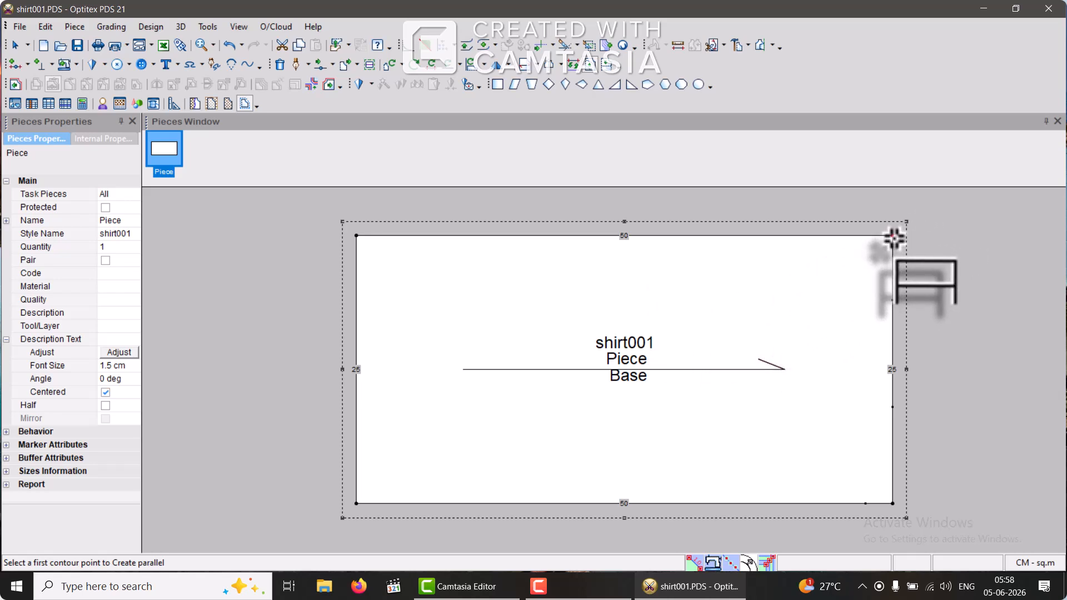
click(893, 236)
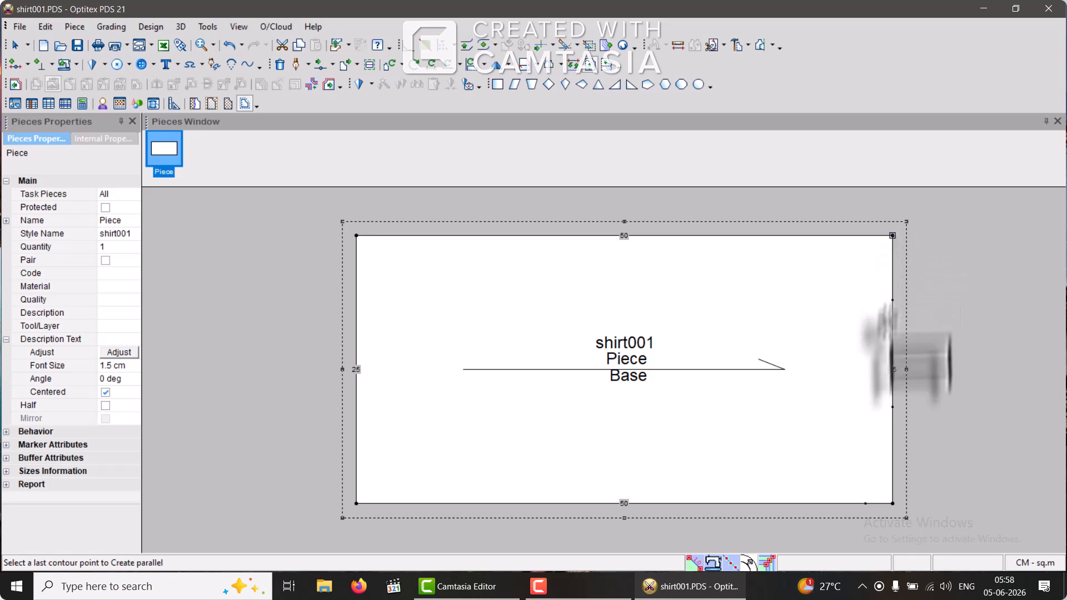
click(893, 504)
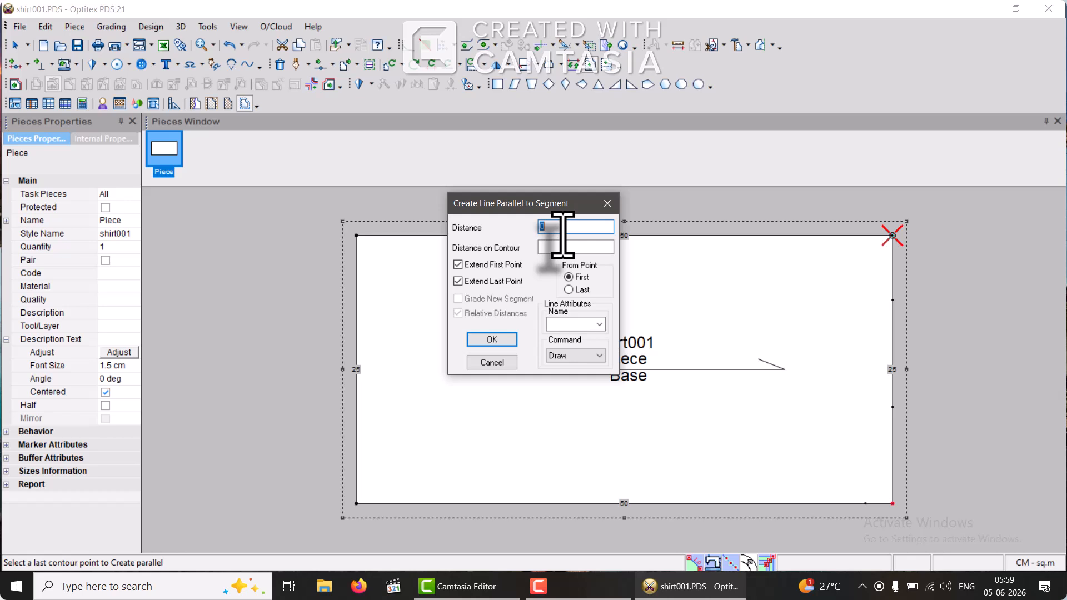
text(25)
key(Return)
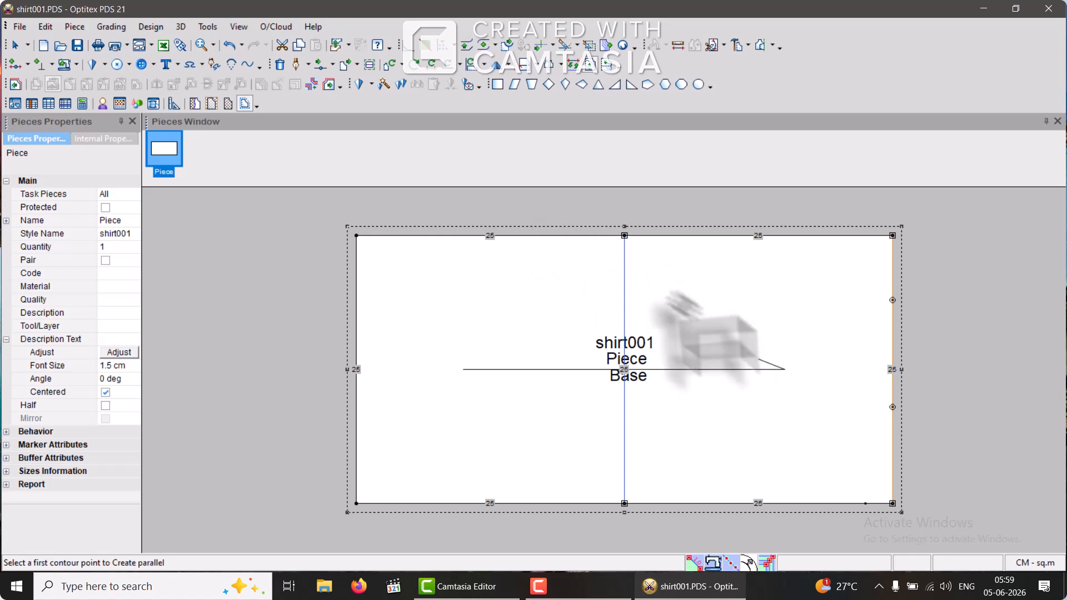
Step: Create a second line parallel to the right edge at a distance of 40 cm, and return to the Select tool
click(893, 235)
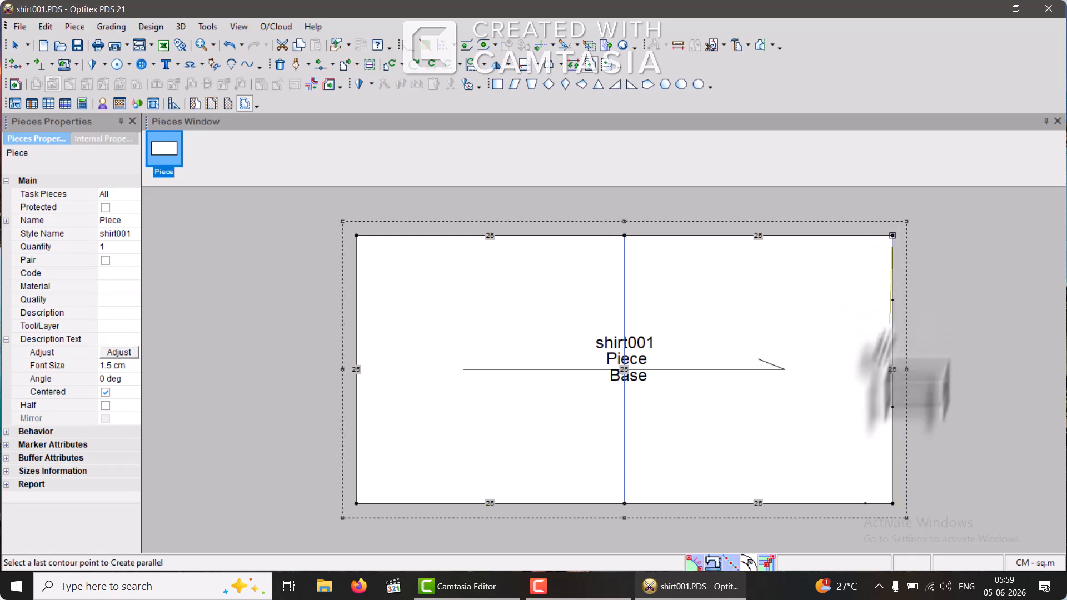
click(893, 503)
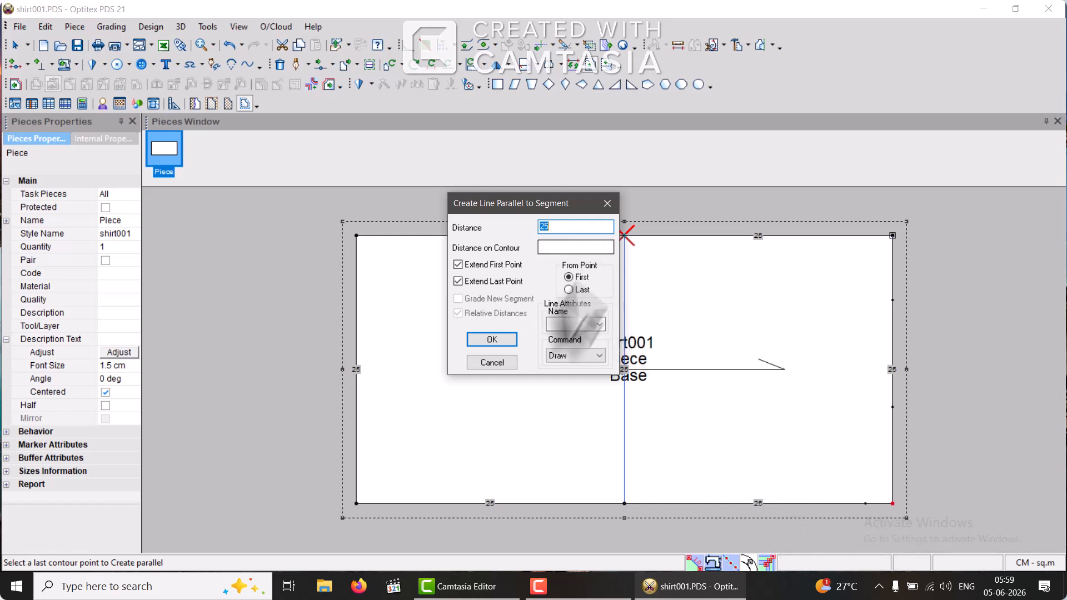
text(40)
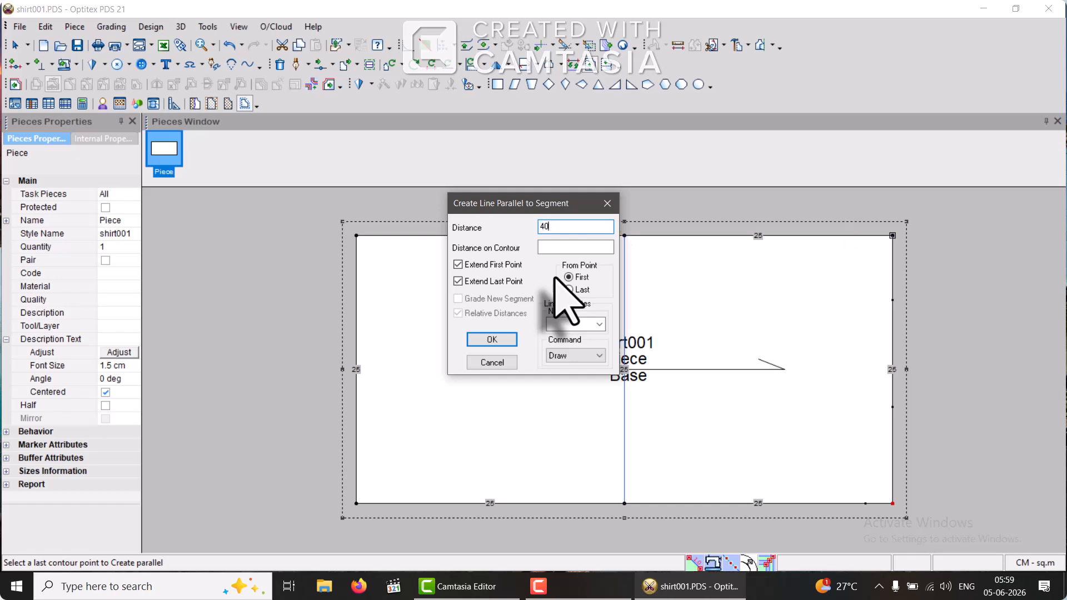
key(Return)
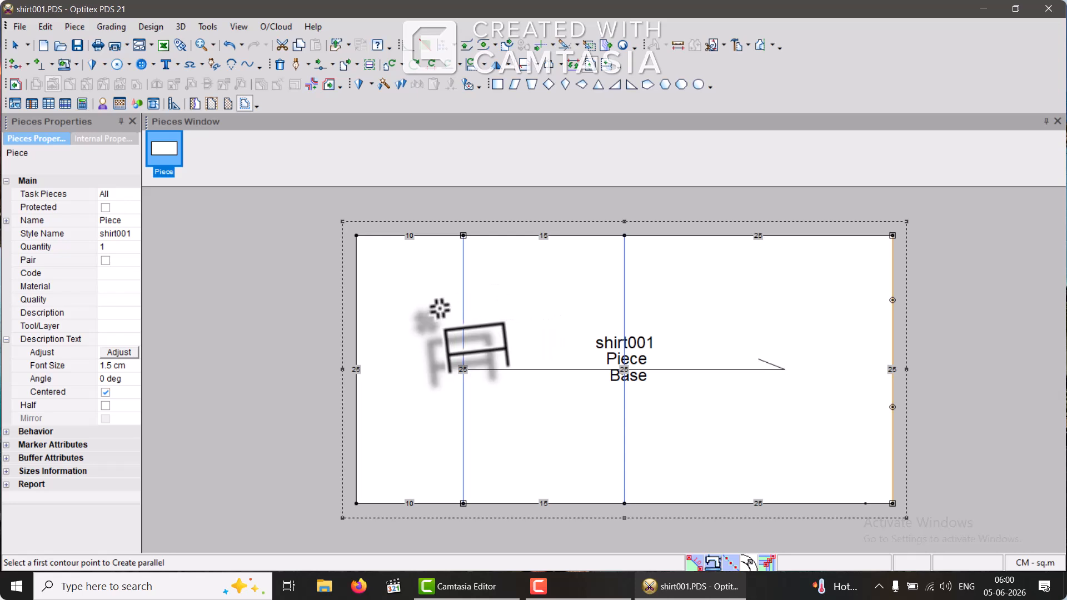
right_click(557, 320)
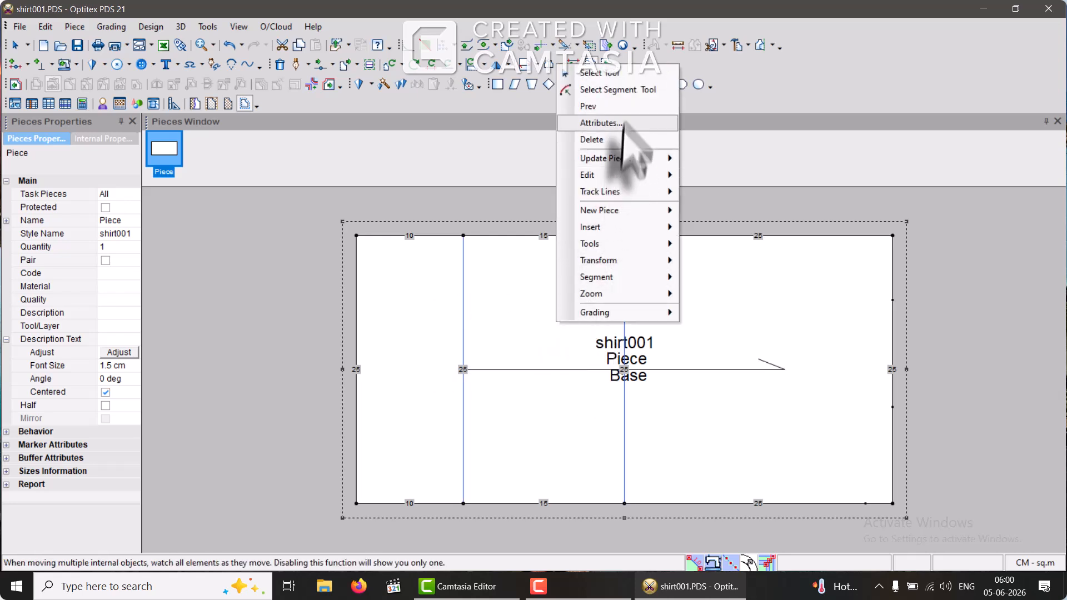
click(611, 73)
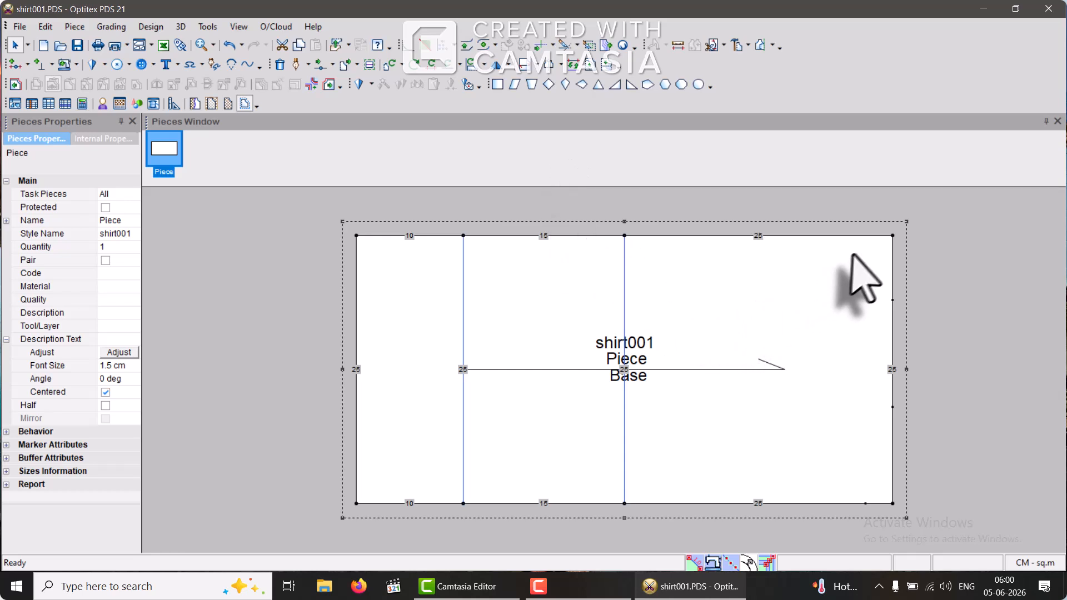
Step: Delete the piece's top-right and bottom-right corner points to form the sloped armhole and neck edges
click(893, 235)
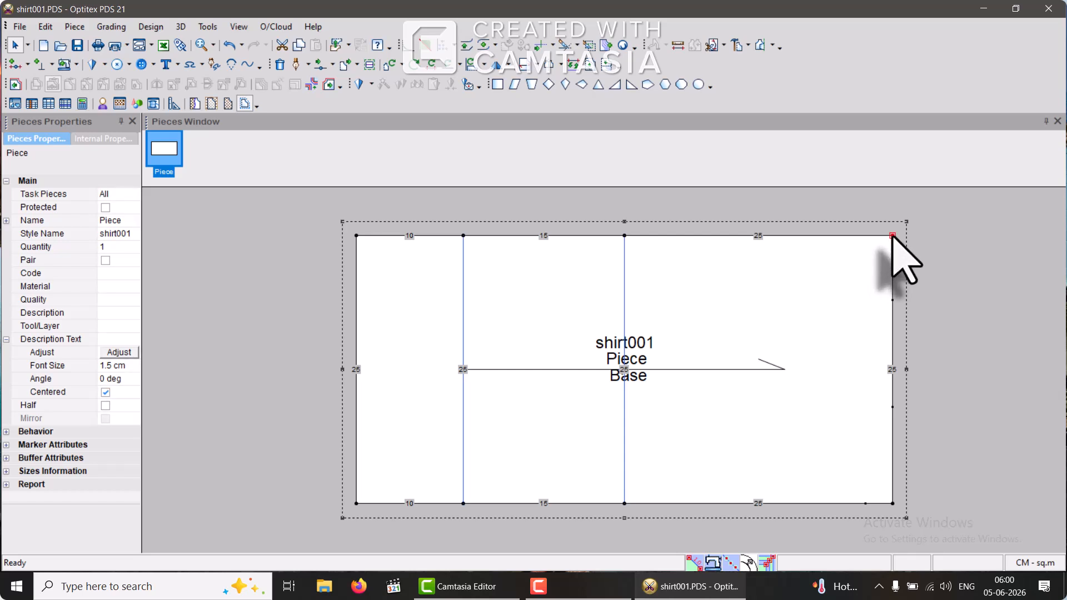
right_click(892, 235)
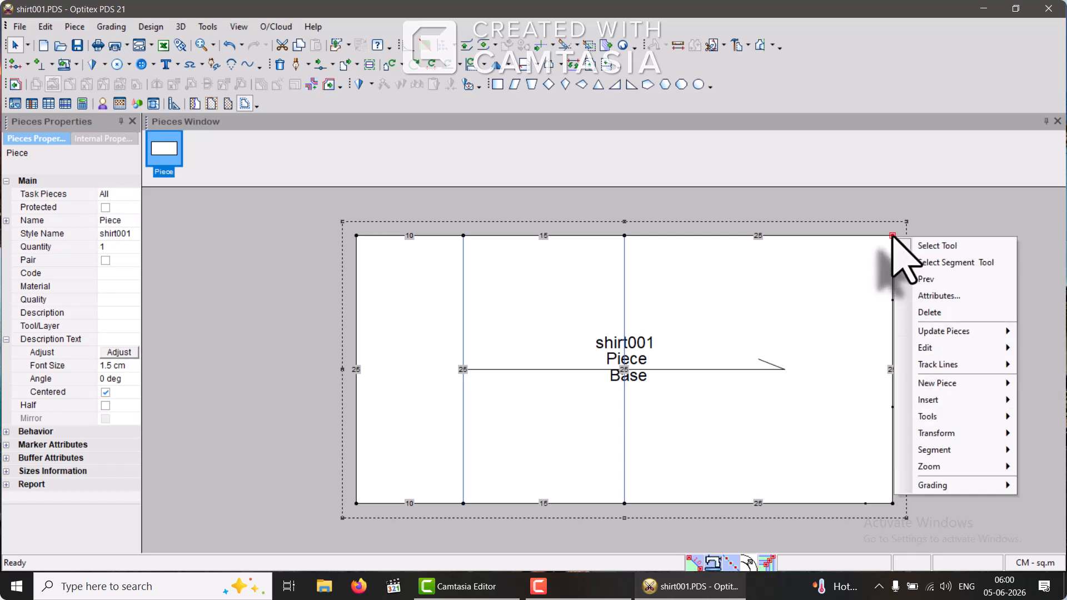
click(930, 312)
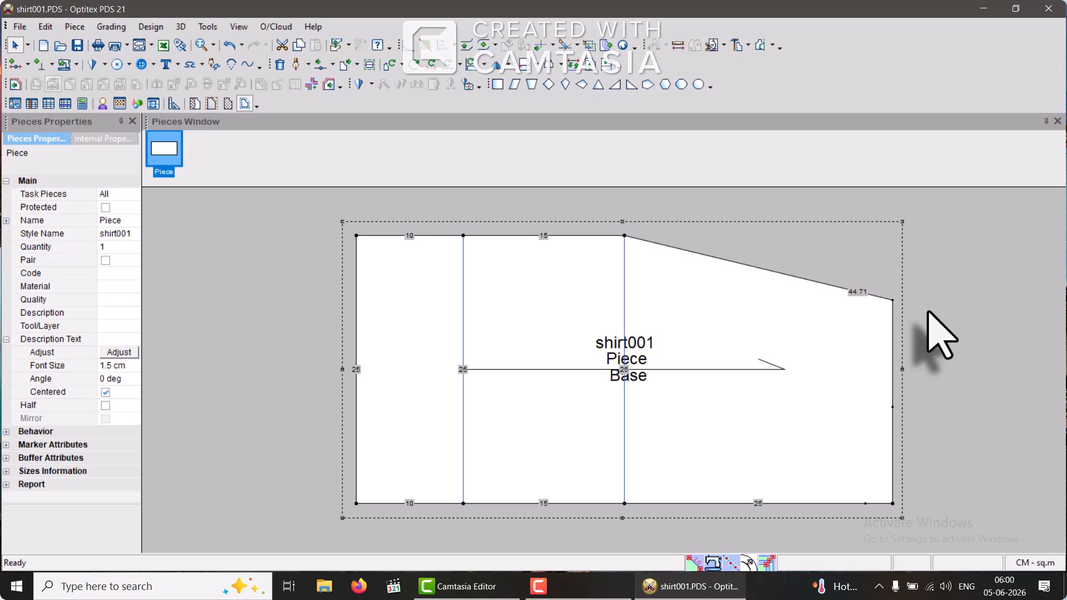
right_click(892, 503)
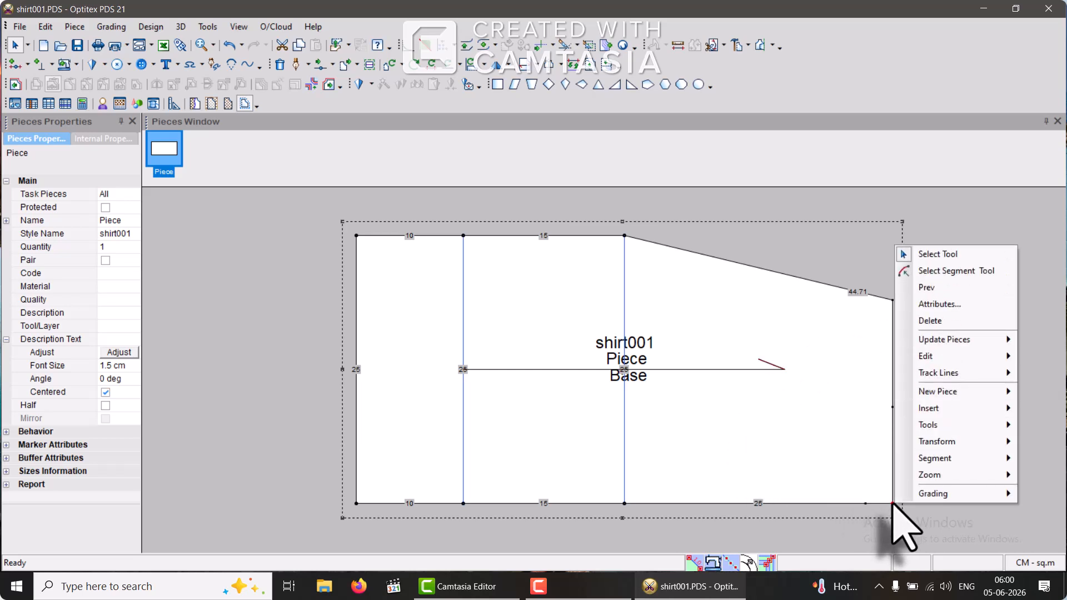
click(936, 322)
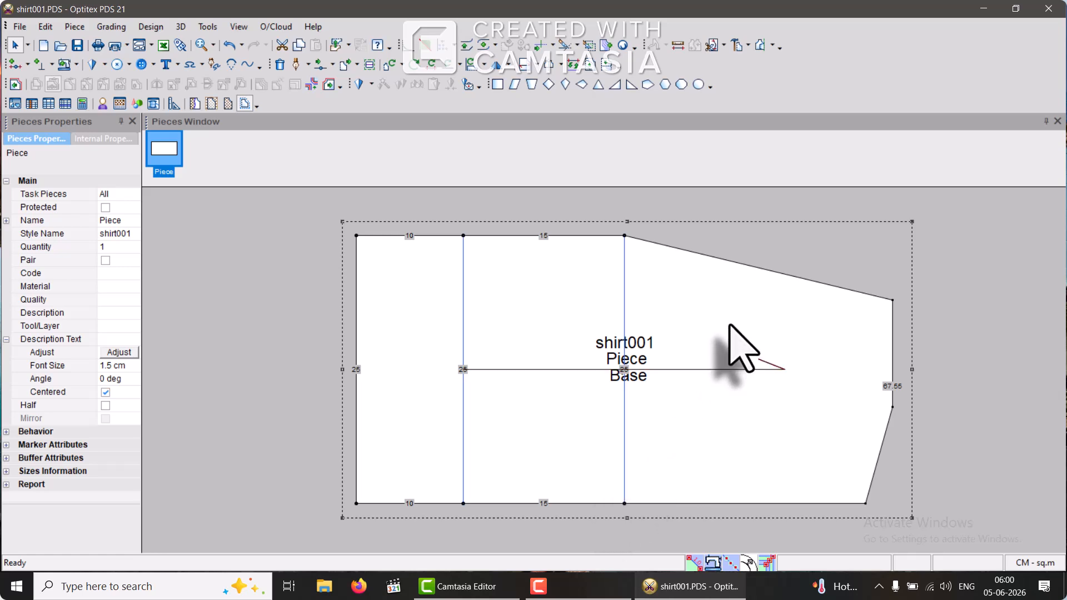
Step: Move the upper point of the piece's right edge horizontally by -3.25 cm to slope the shoulder
key(m)
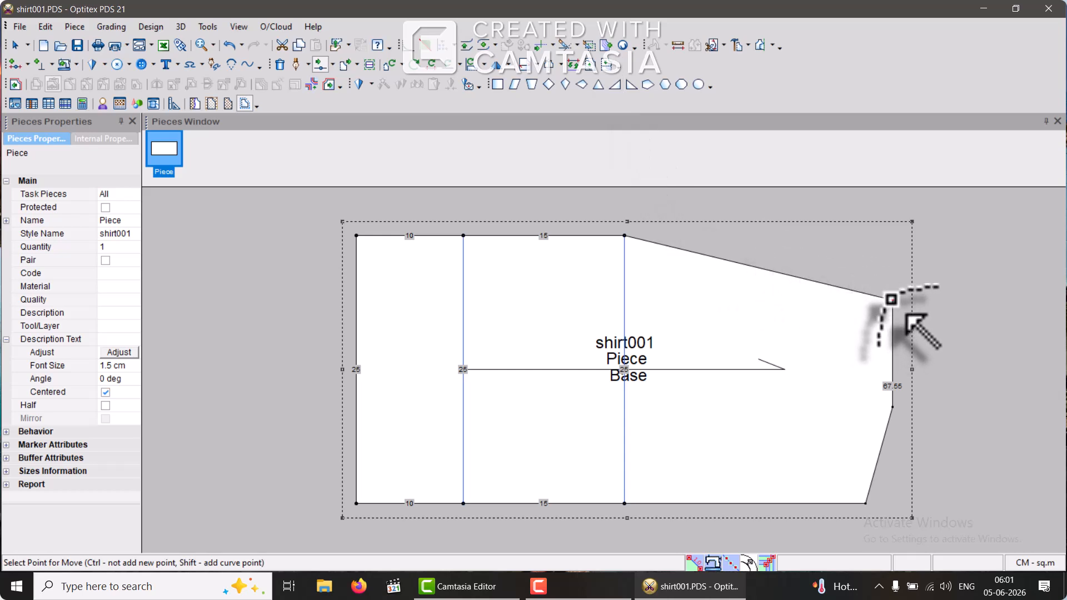
scroll(910, 322, up, 1)
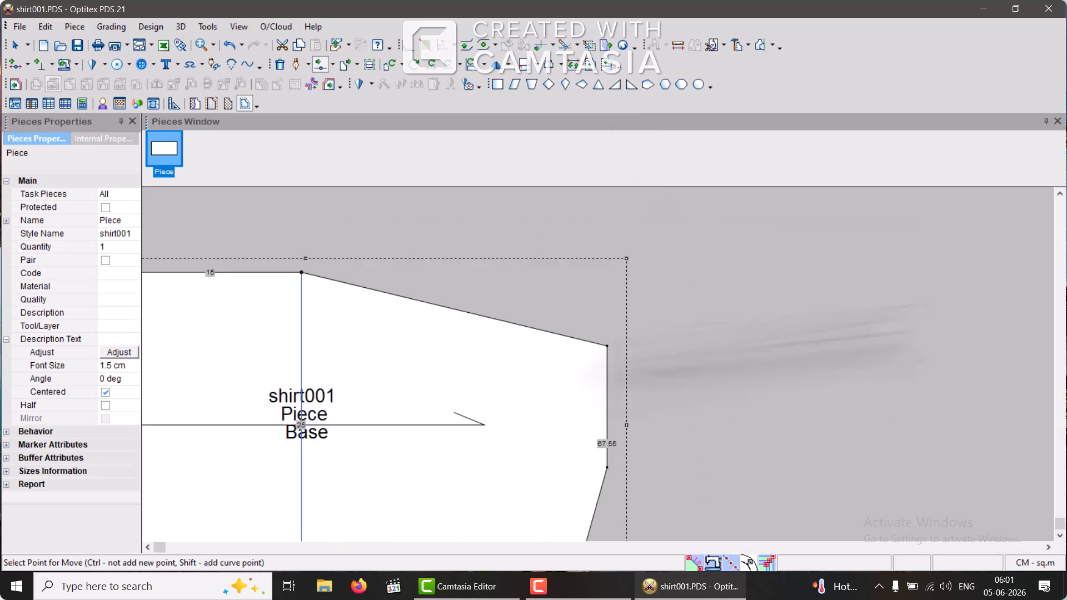
scroll(613, 374, up, 3)
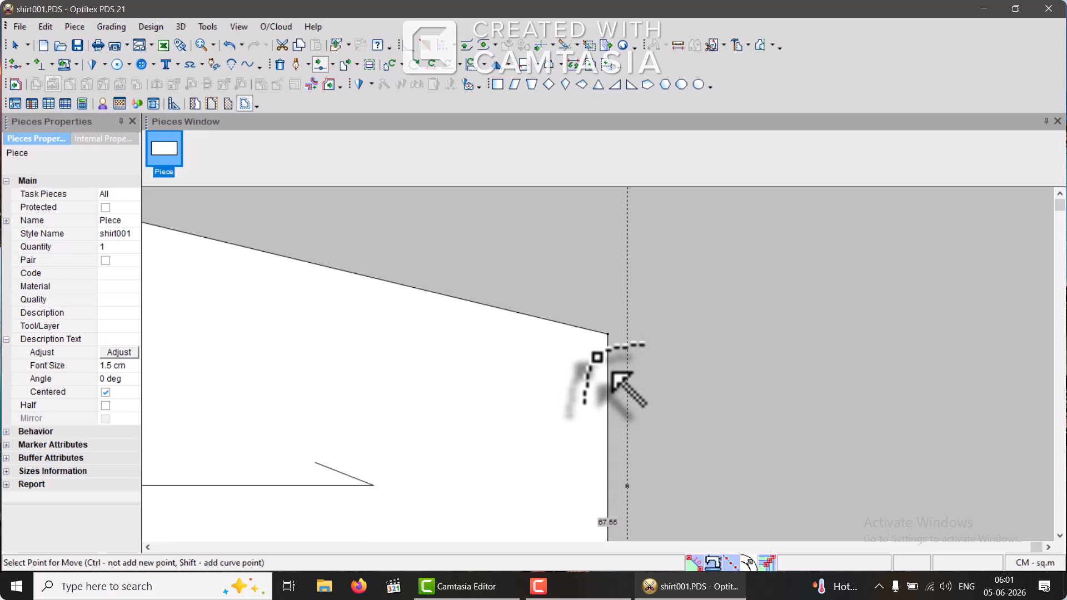
scroll(613, 373, up, 2)
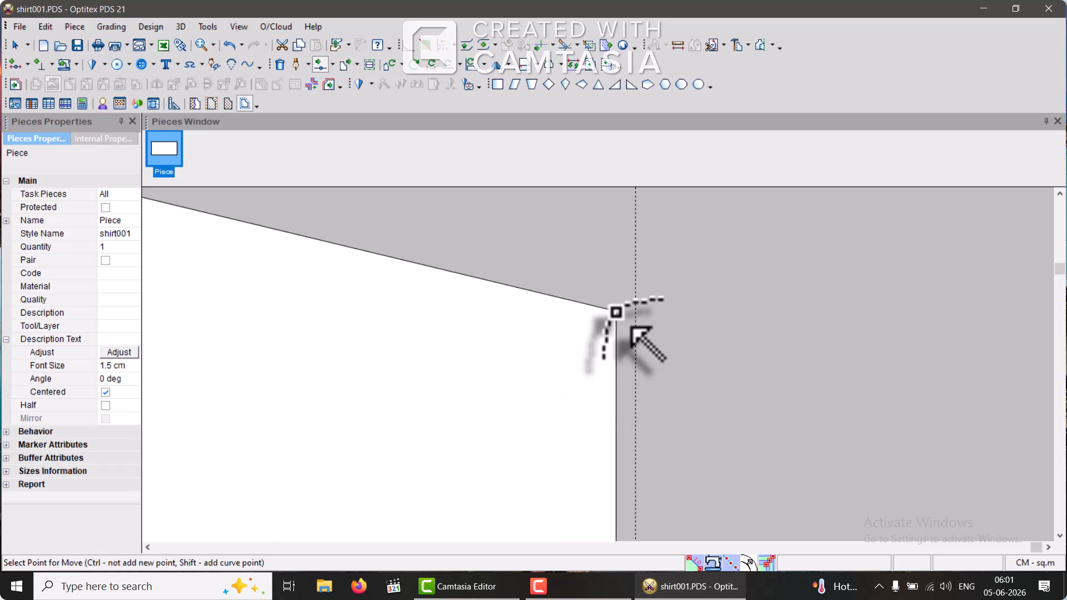
click(615, 312)
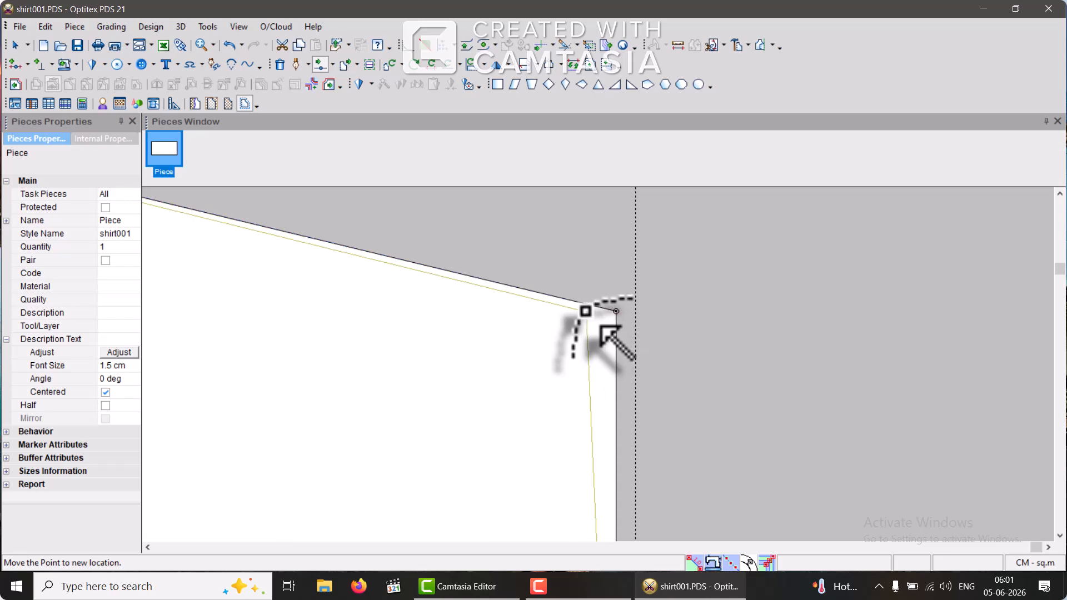
click(602, 327)
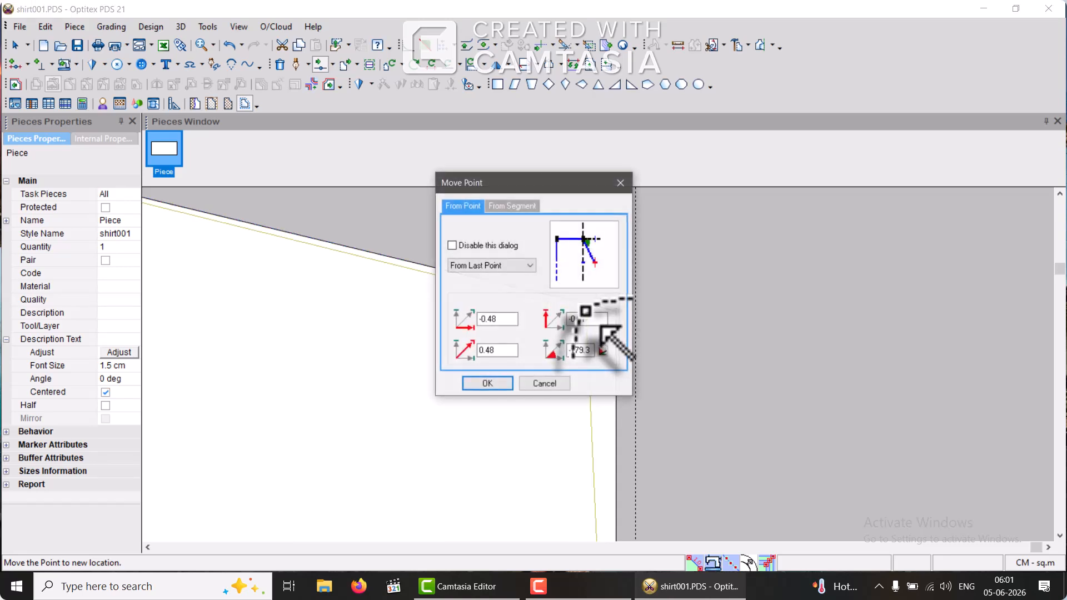
click(507, 320)
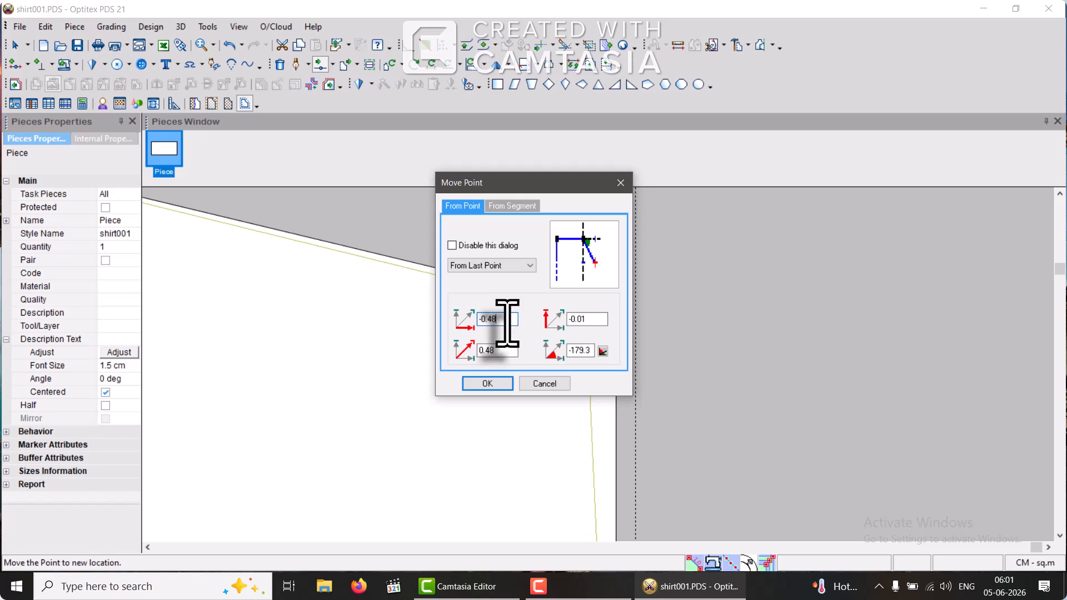
key(BackSpace)
key(BackSpace)
text(3.25)
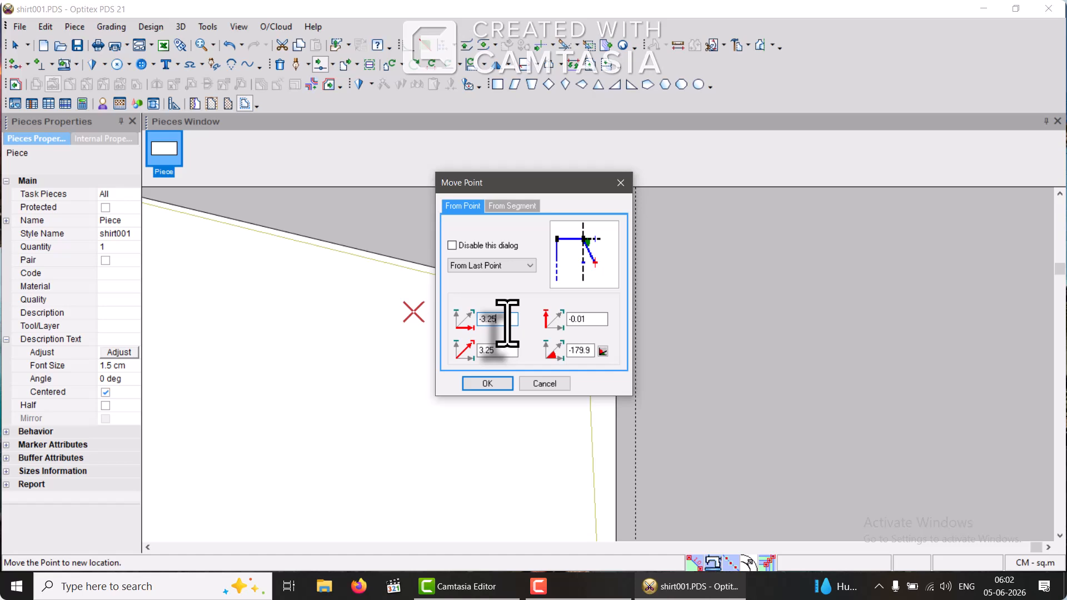
key(Return)
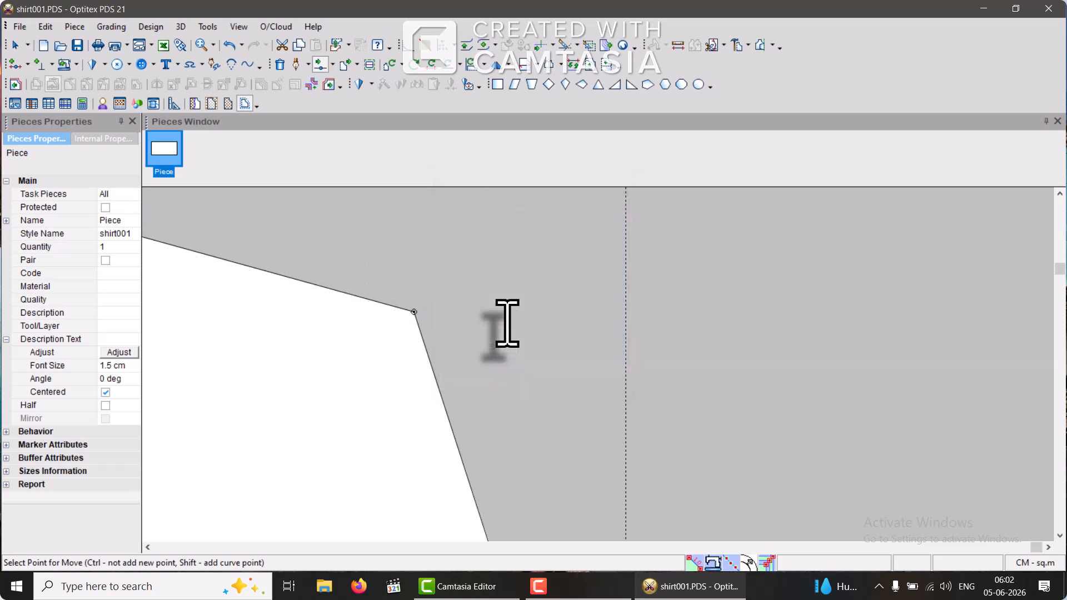
Step: Shape the armhole by moving a curve point on the sloped upper edge inward, toward the 25 cm parallel line
scroll(600, 359, down, 3)
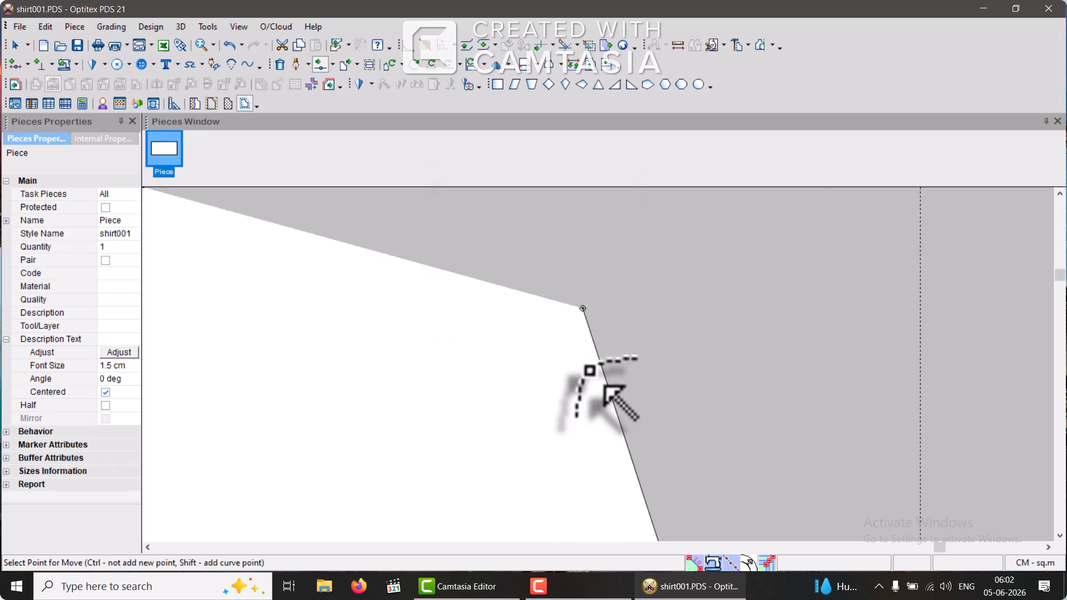
scroll(594, 466, down, 2)
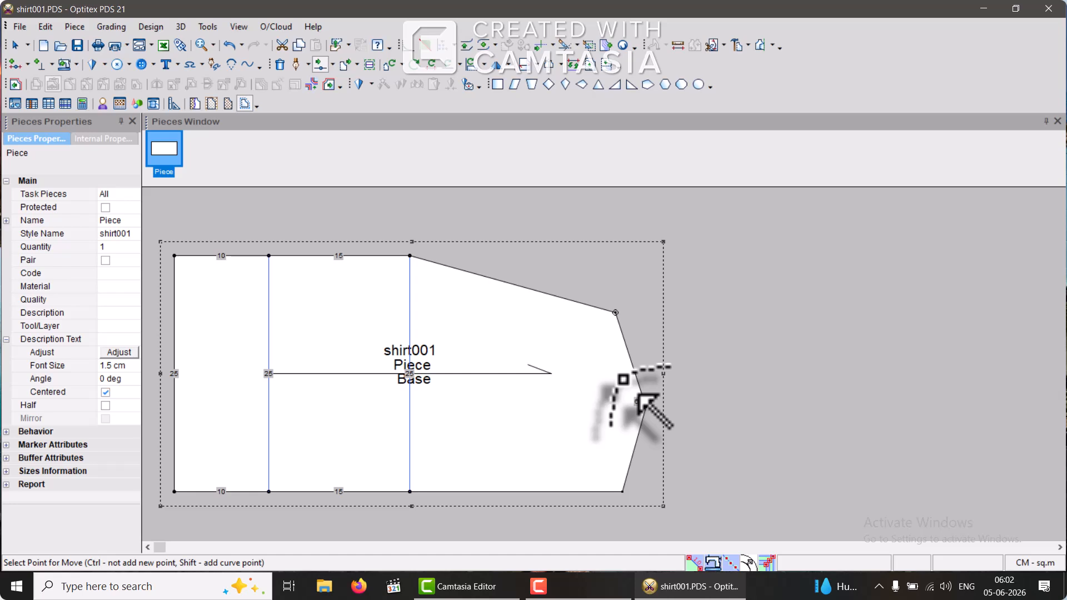
click(645, 405)
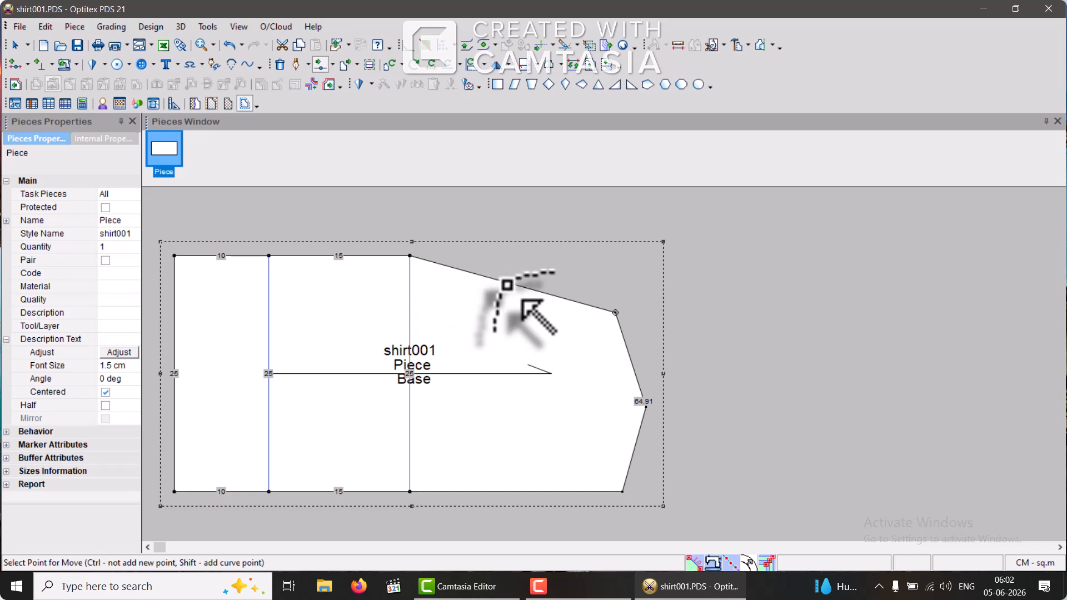
click(507, 285)
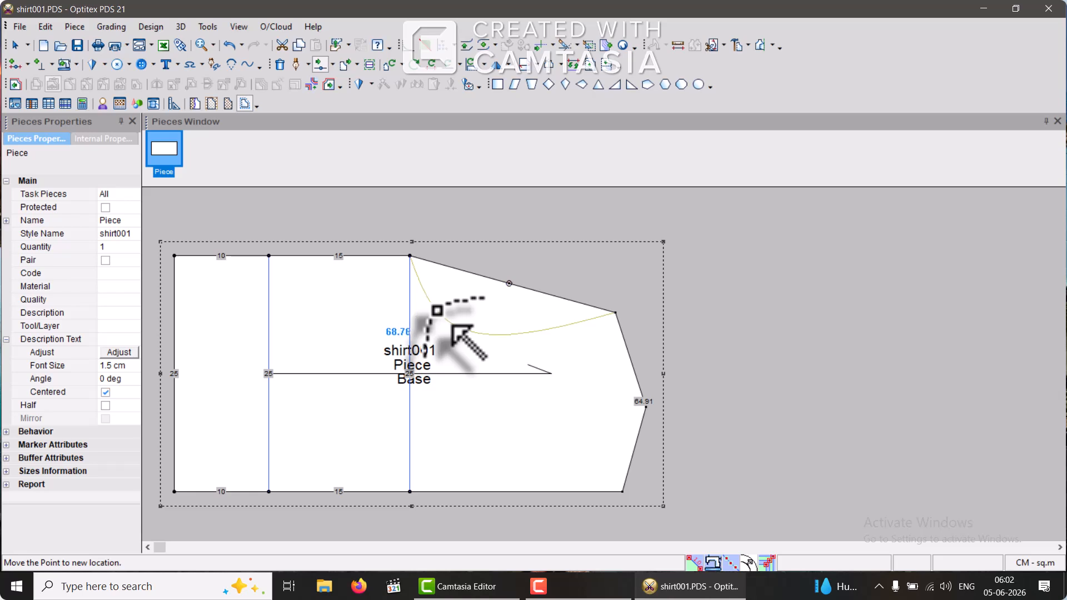
click(444, 303)
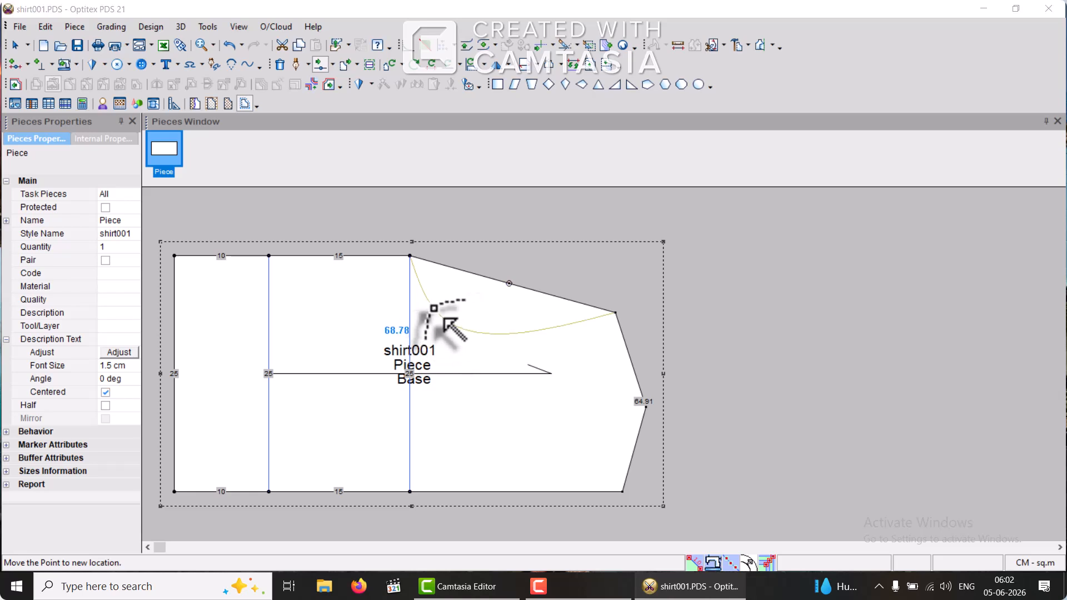
click(499, 384)
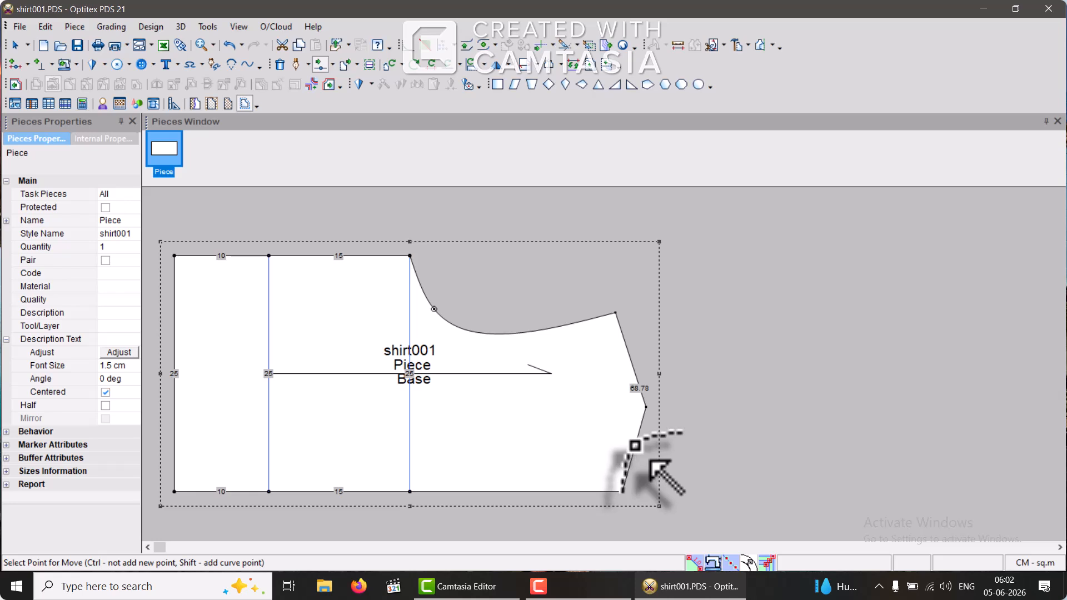
Step: Curve the neckline inward by moving a curve point on the lower-right slanted edge by about -0.2 cm horizontally and 2.19 cm vertically
scroll(653, 463, up, 3)
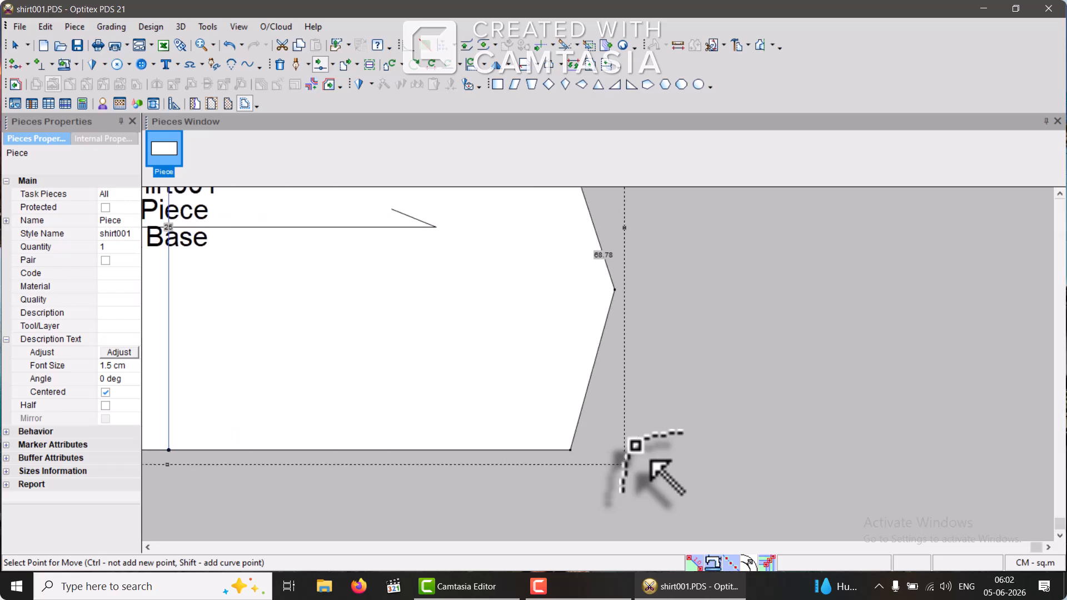
scroll(609, 390, down, 1)
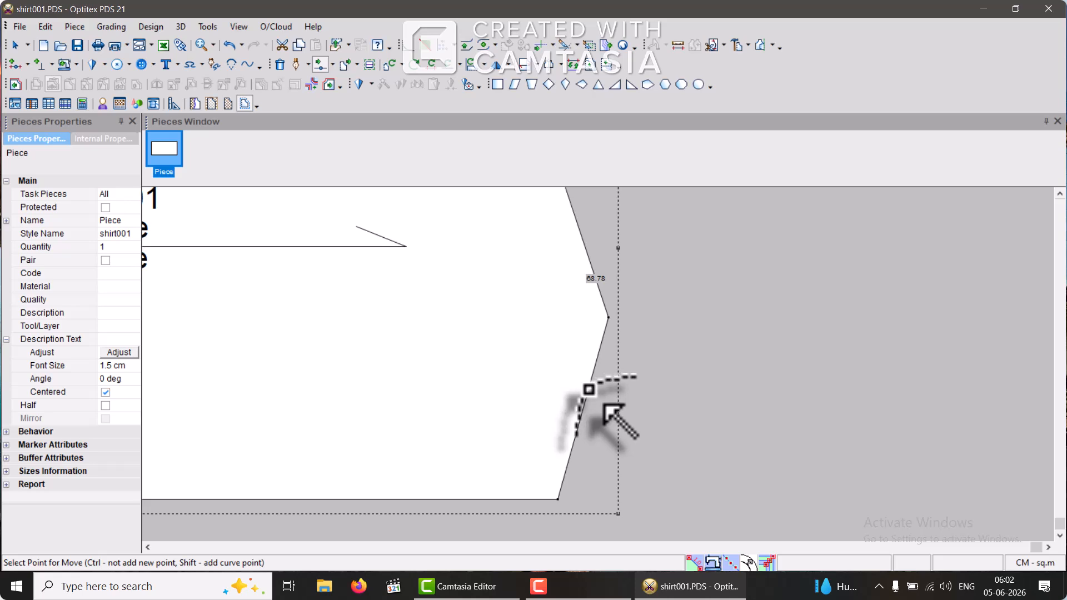
click(588, 390)
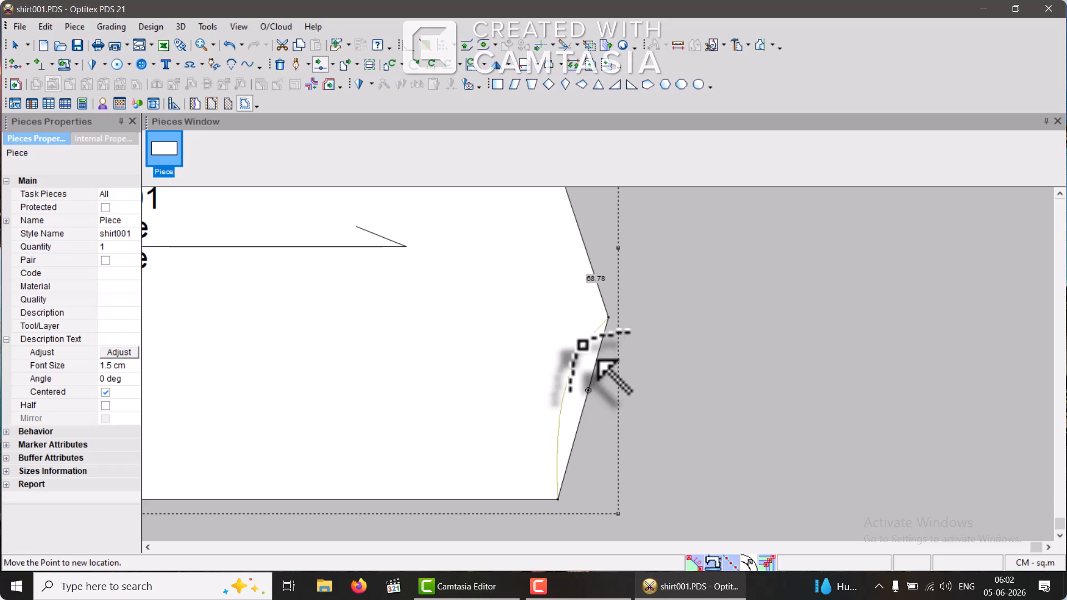
click(597, 365)
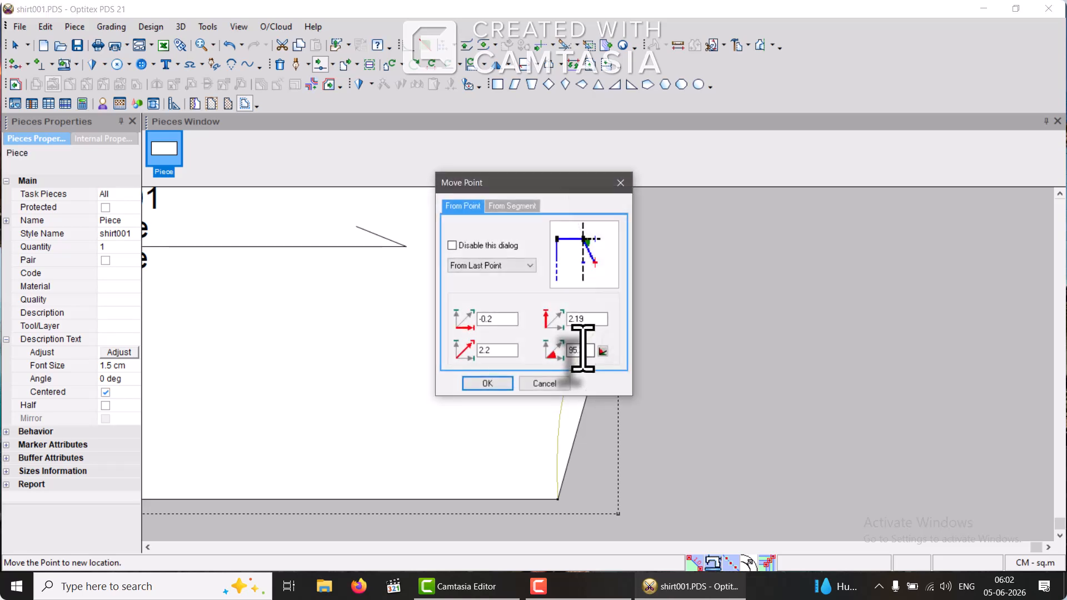
click(498, 383)
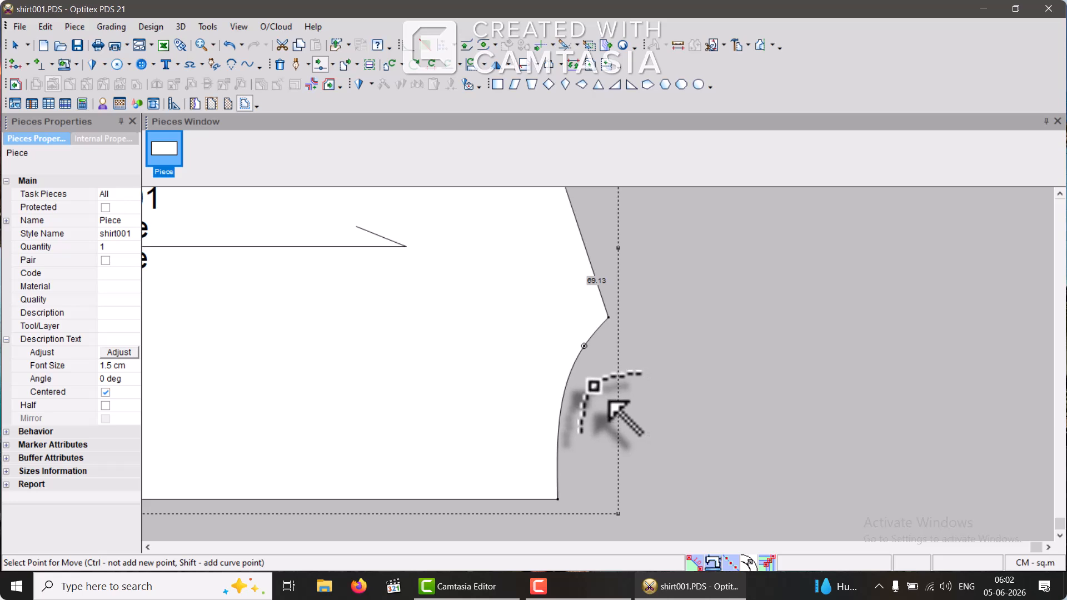
Step: Draft a vertical internal line about 16.7 cm long from the armhole curve to the bottom edge, about 9.3 cm beyond the second construction line
scroll(591, 392, down, 2)
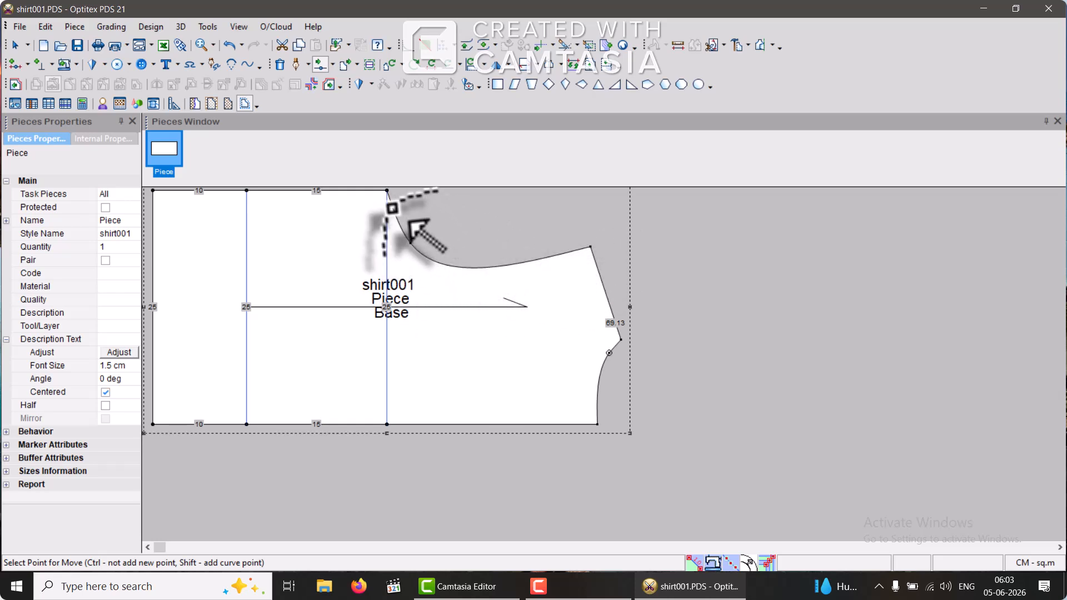
scroll(548, 358, down, 2)
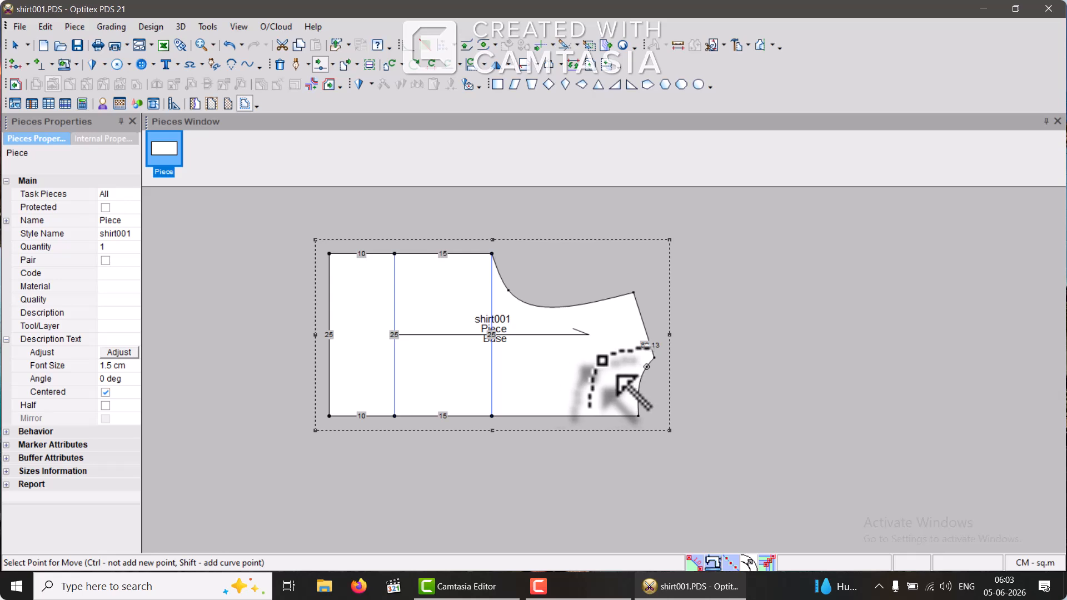
right_click(578, 363)
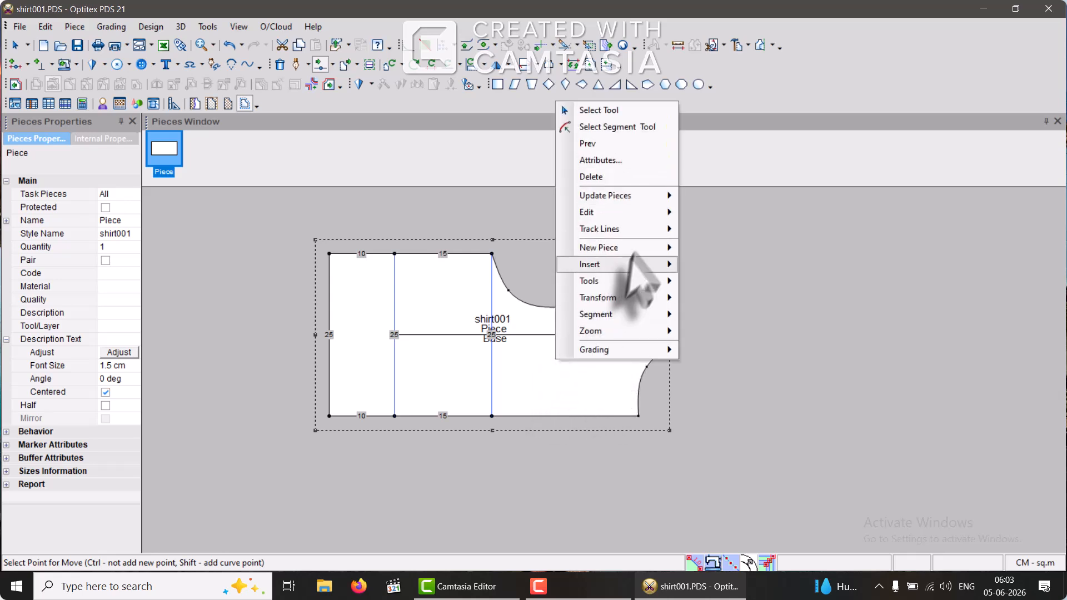
click(636, 111)
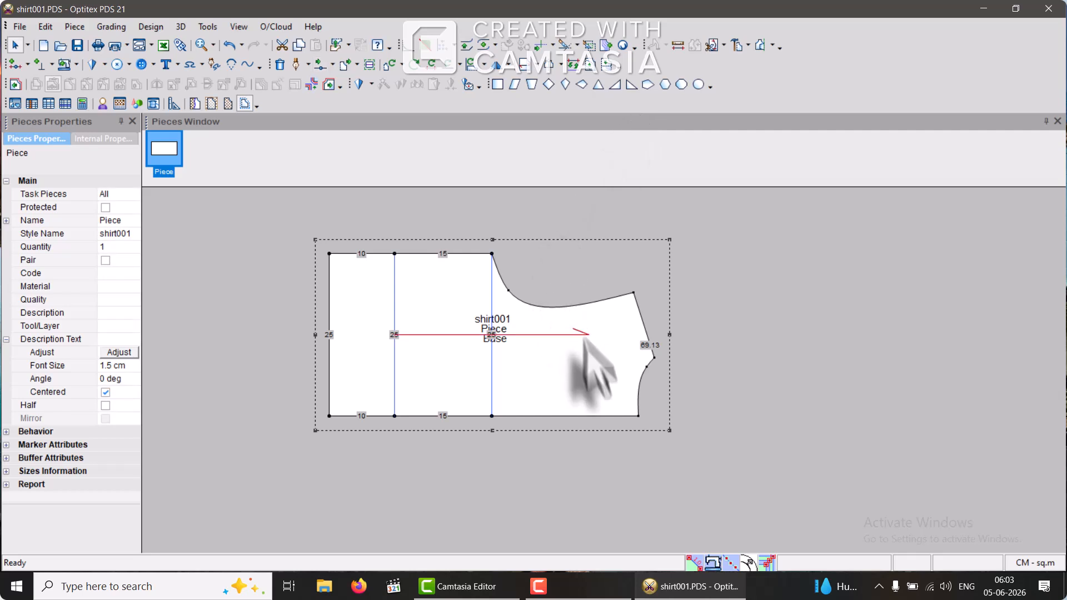
click(545, 333)
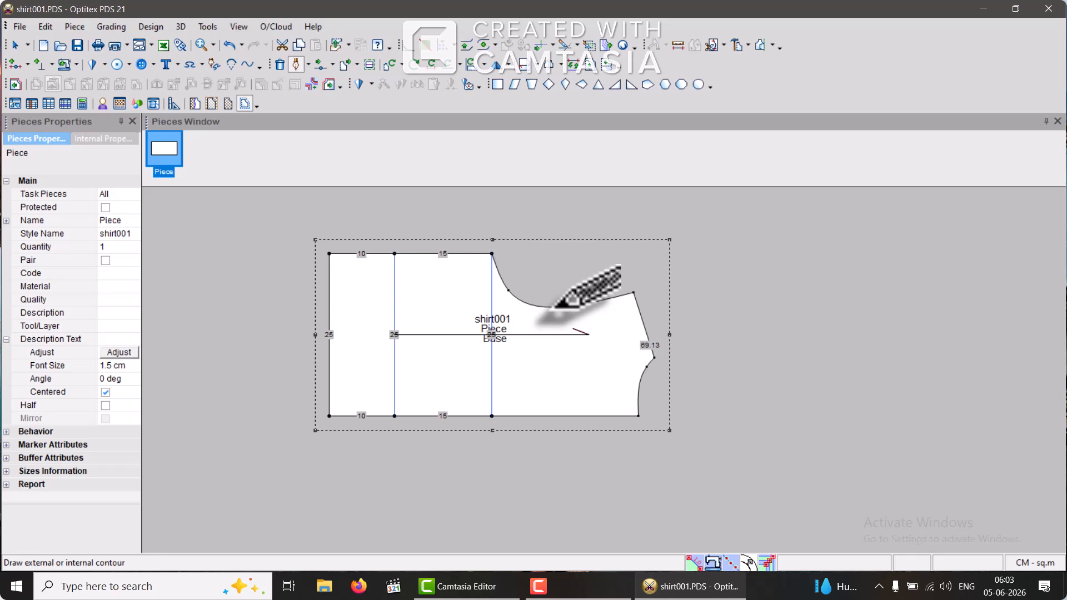
scroll(559, 305, up, 4)
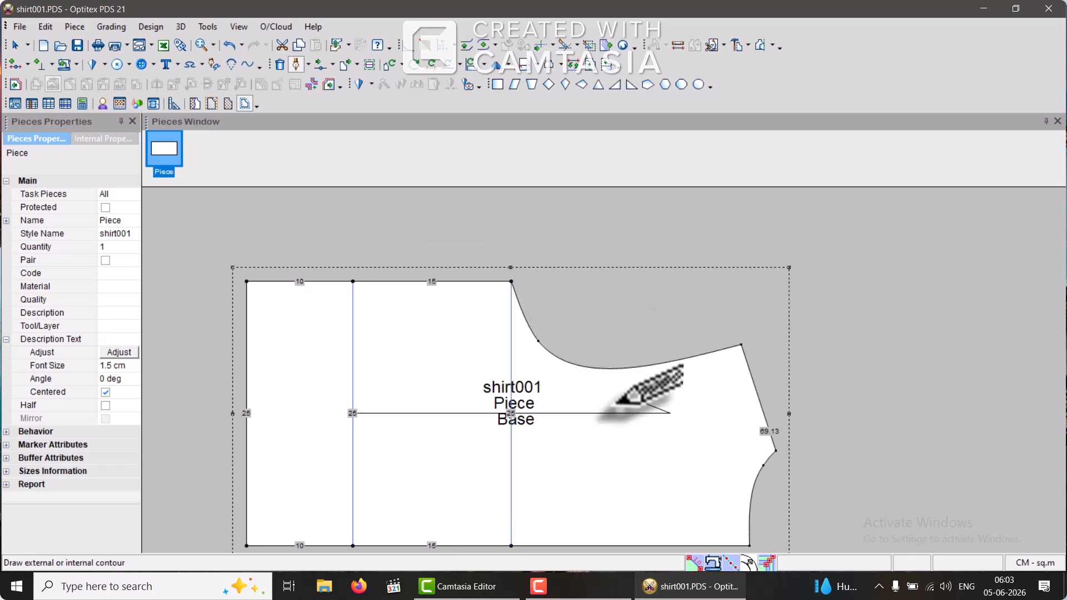
scroll(610, 383, up, 4)
scroll(609, 384, down, 3)
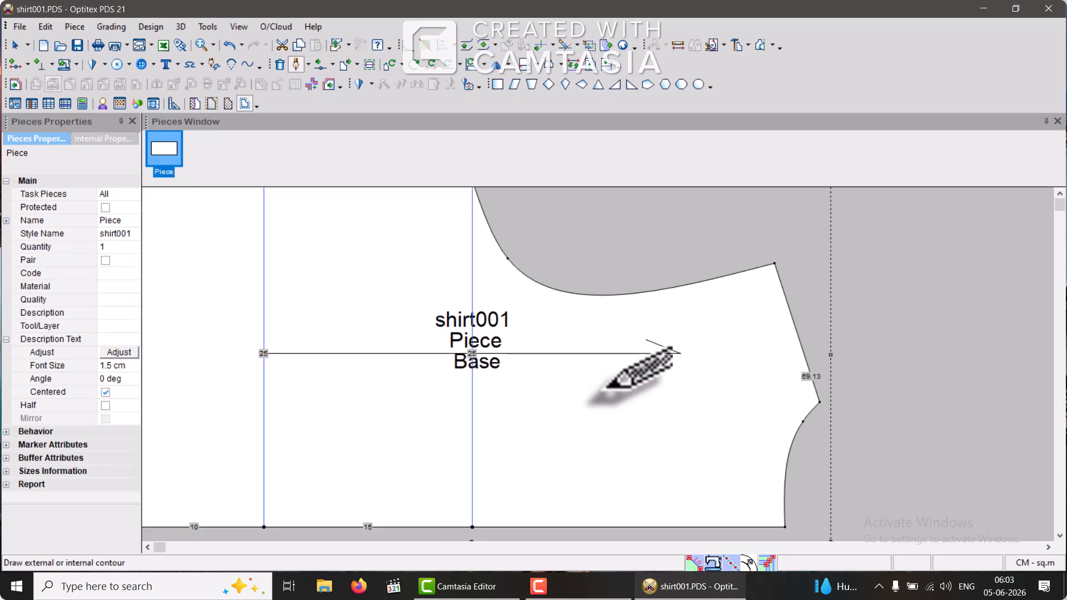
click(606, 295)
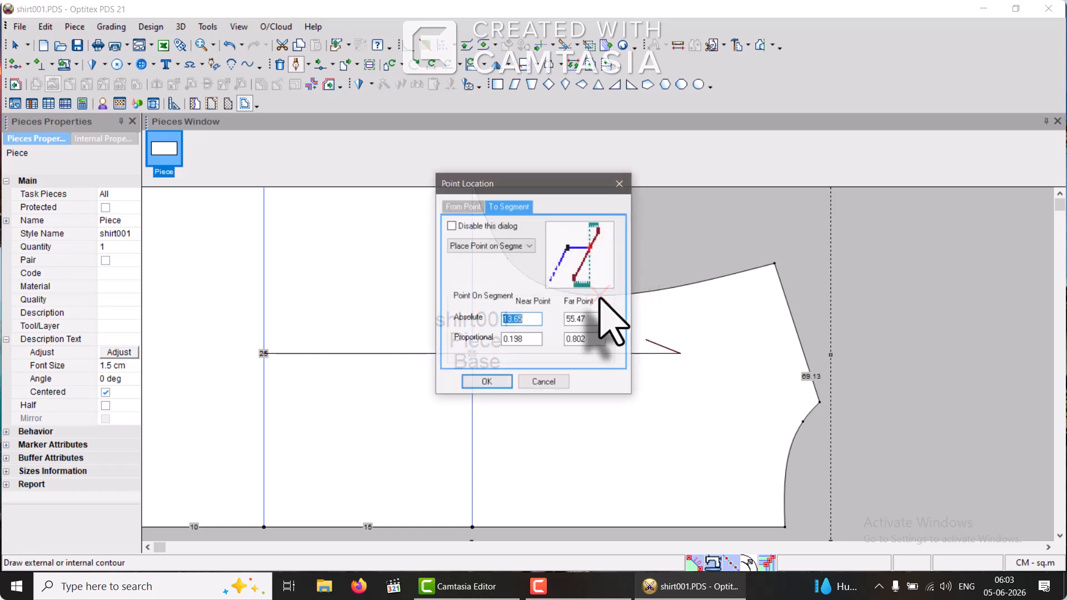
click(489, 379)
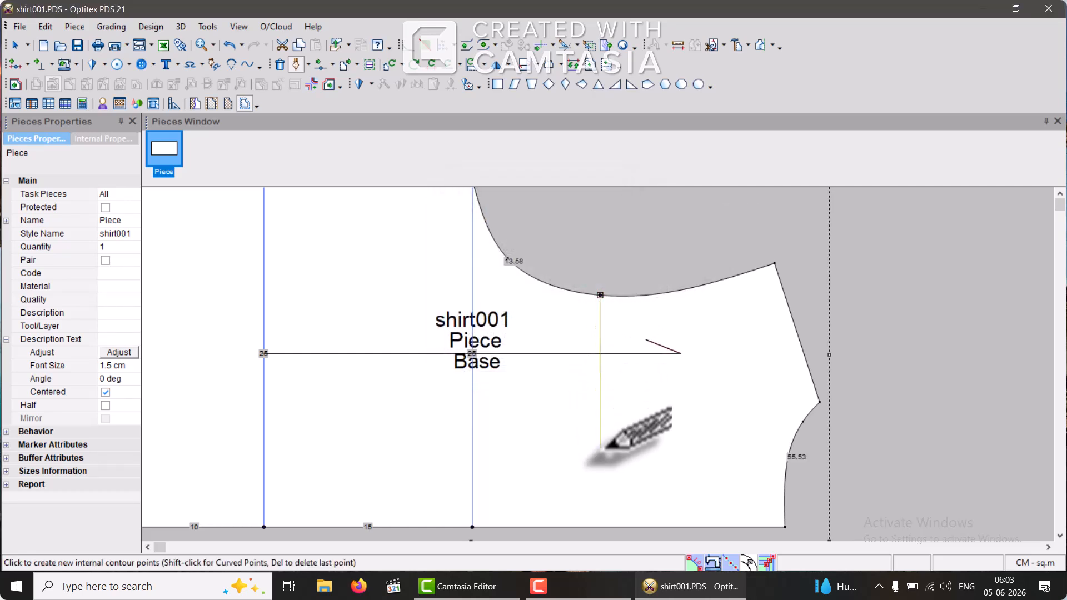
click(600, 526)
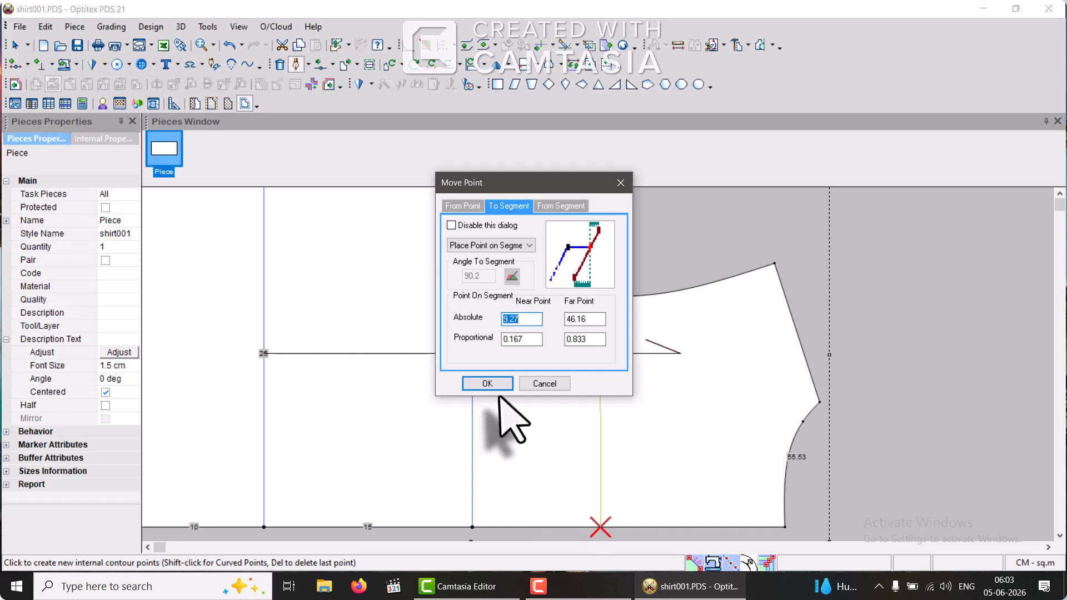
click(498, 388)
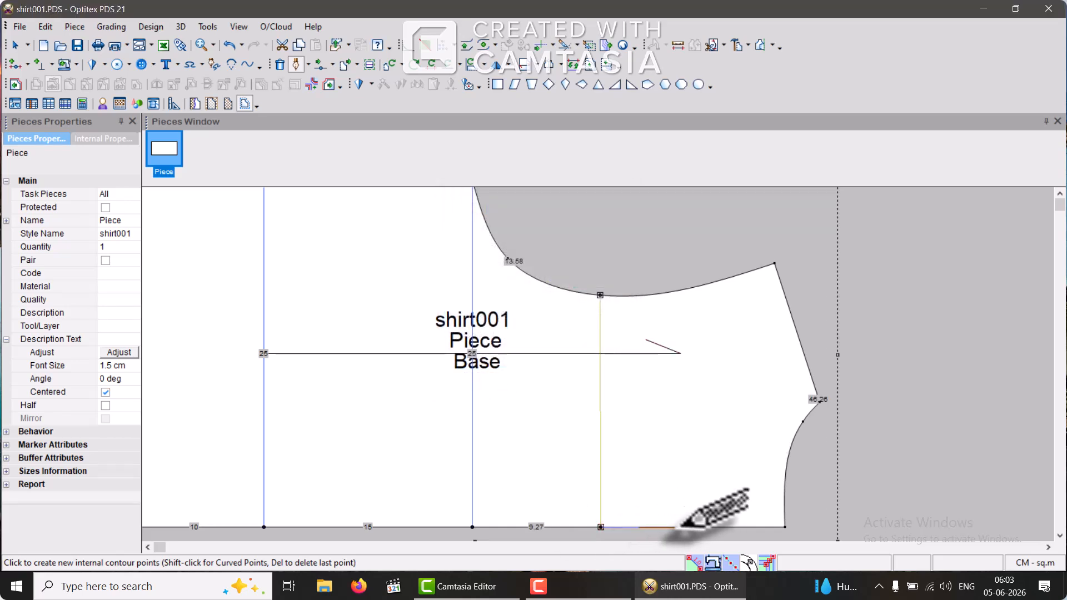
right_click(614, 371)
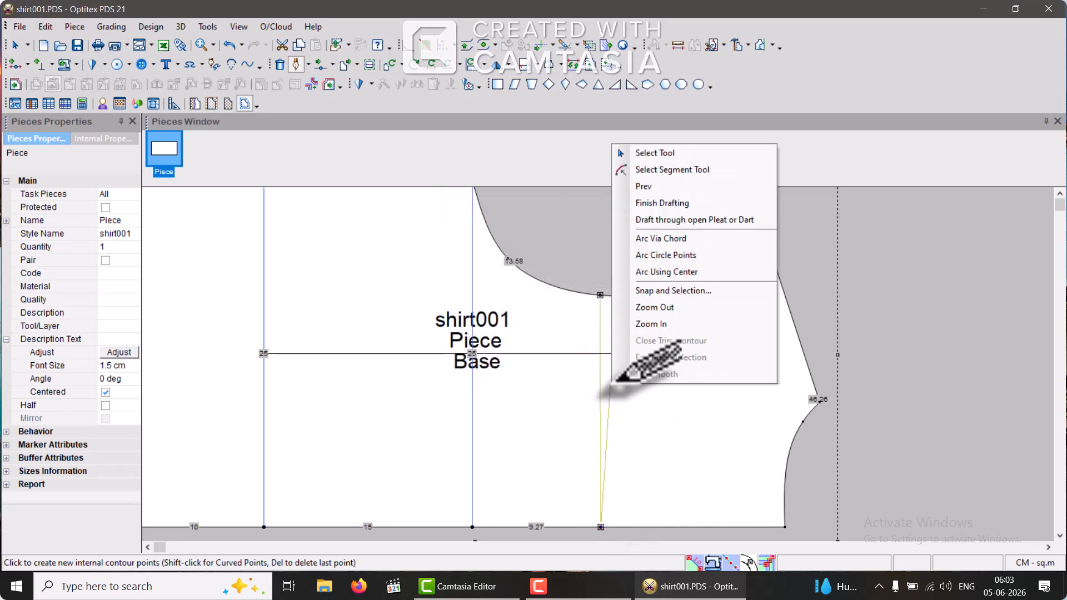
click(644, 154)
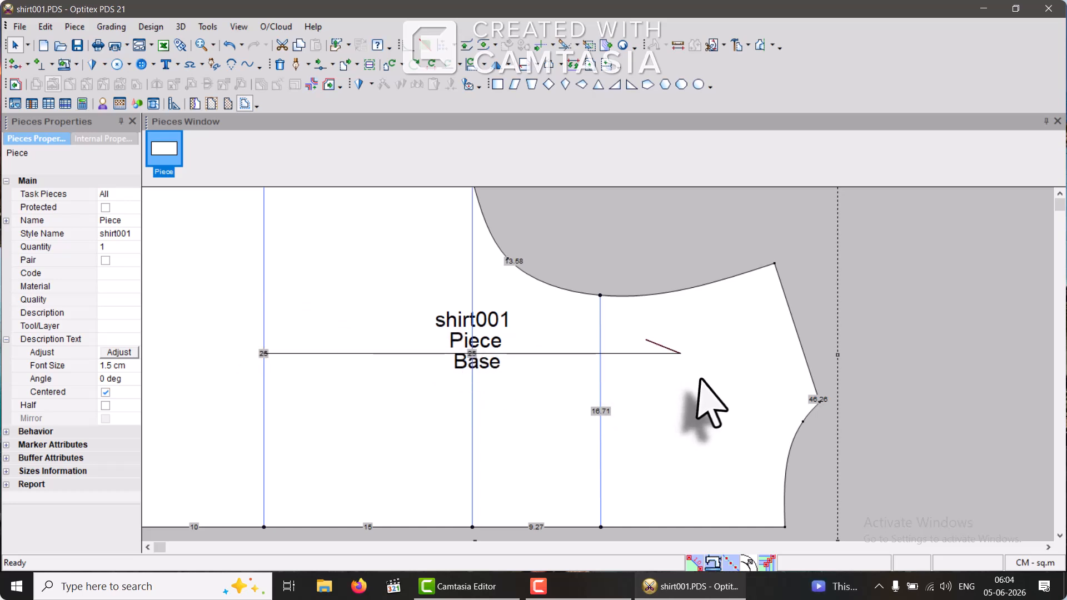
Step: Set the piece's bottom edge as its half line, from the neckline's lower end to the bottom-left corner, to mirror the piece
scroll(595, 386, up, 1)
scroll(571, 396, down, 2)
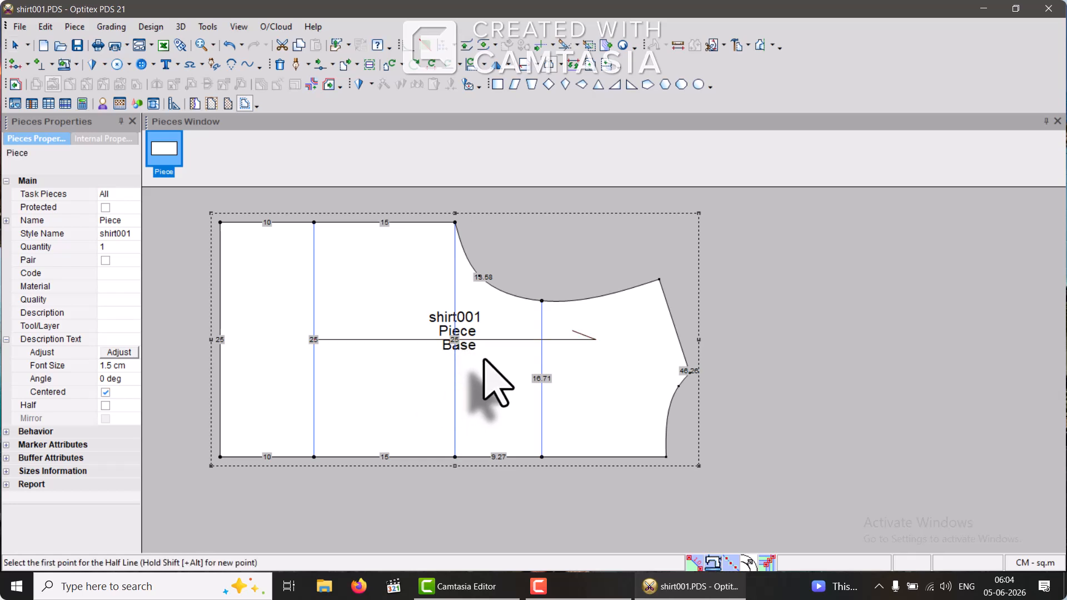
click(668, 459)
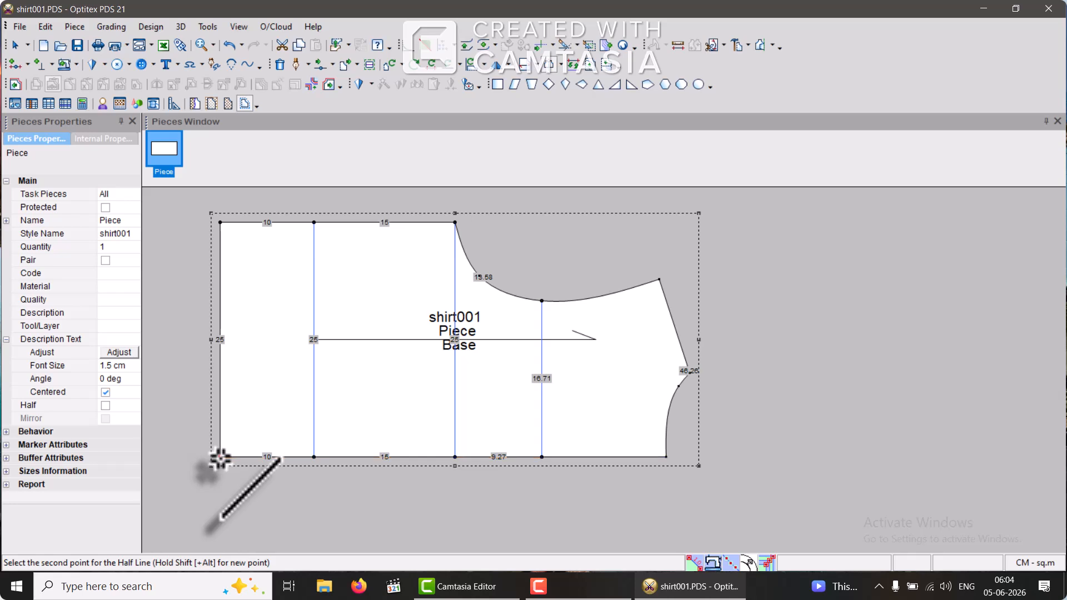
click(220, 460)
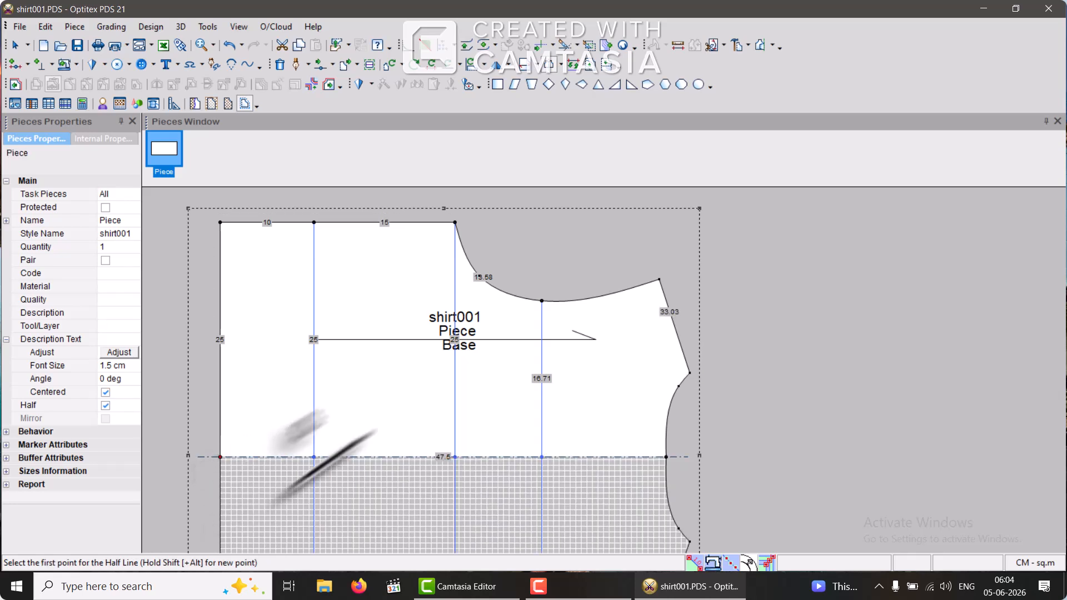
Step: Examine the neckline, shoulder and armhole curves across the mirrored piece, and return to the Select tool
scroll(541, 457, up, 1)
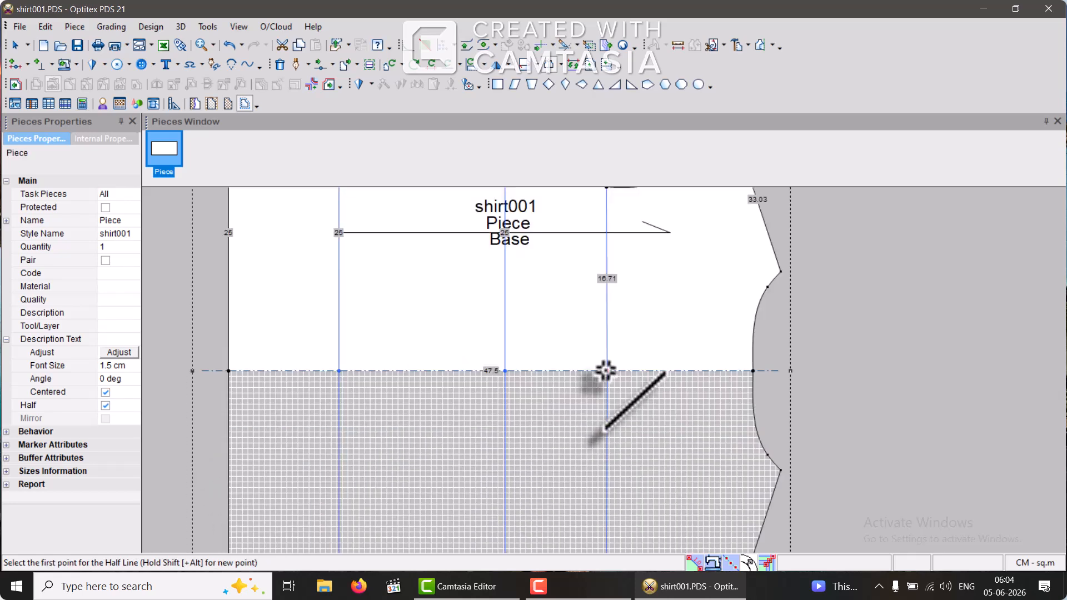
scroll(605, 371, down, 2)
scroll(605, 371, down, 1)
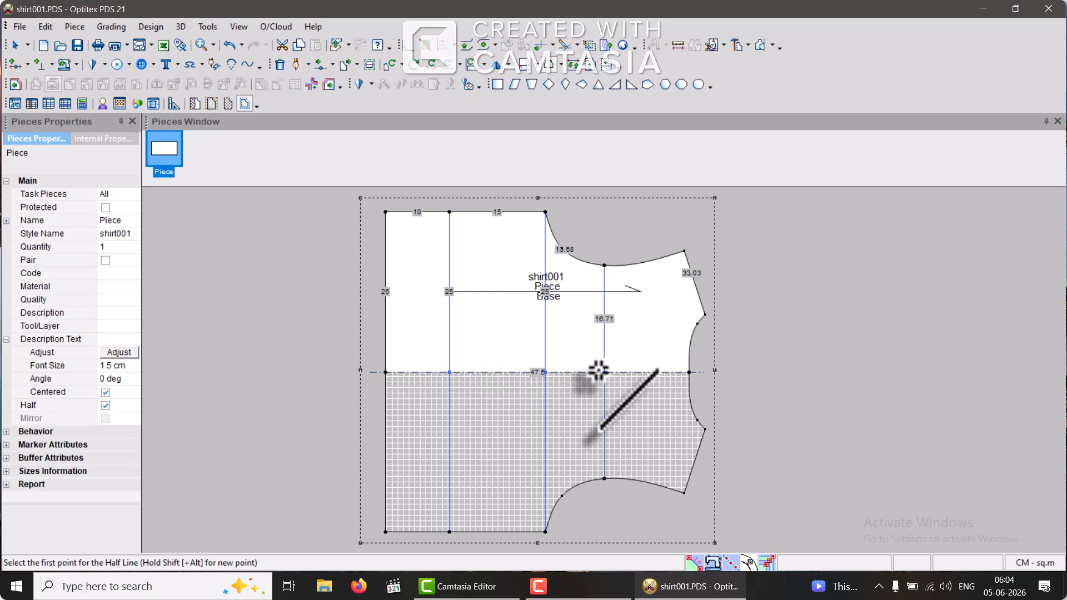
scroll(598, 370, down, 1)
scroll(598, 370, up, 3)
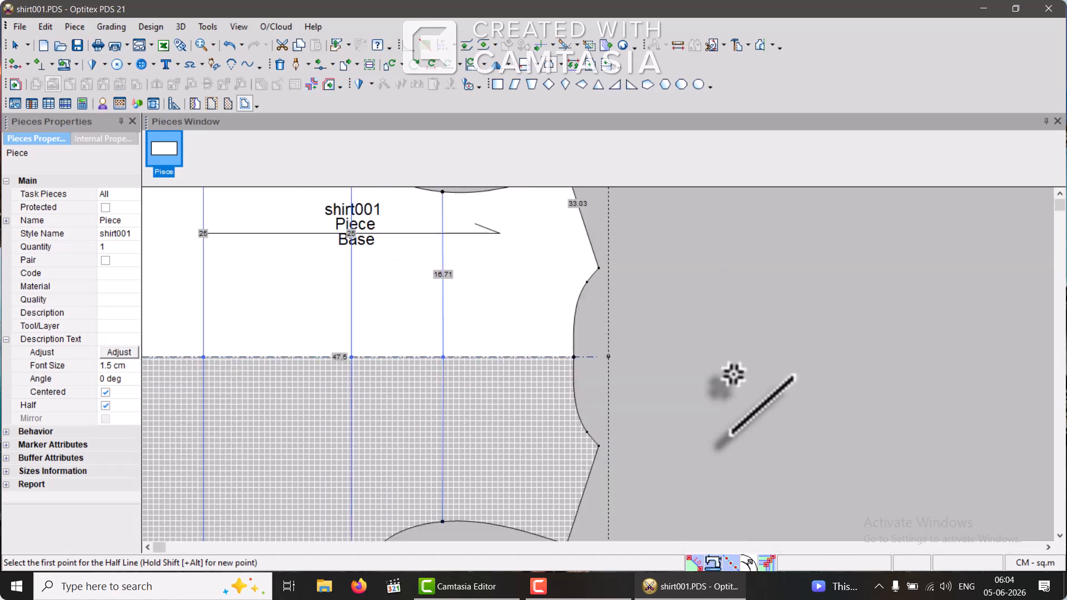
scroll(683, 369, up, 1)
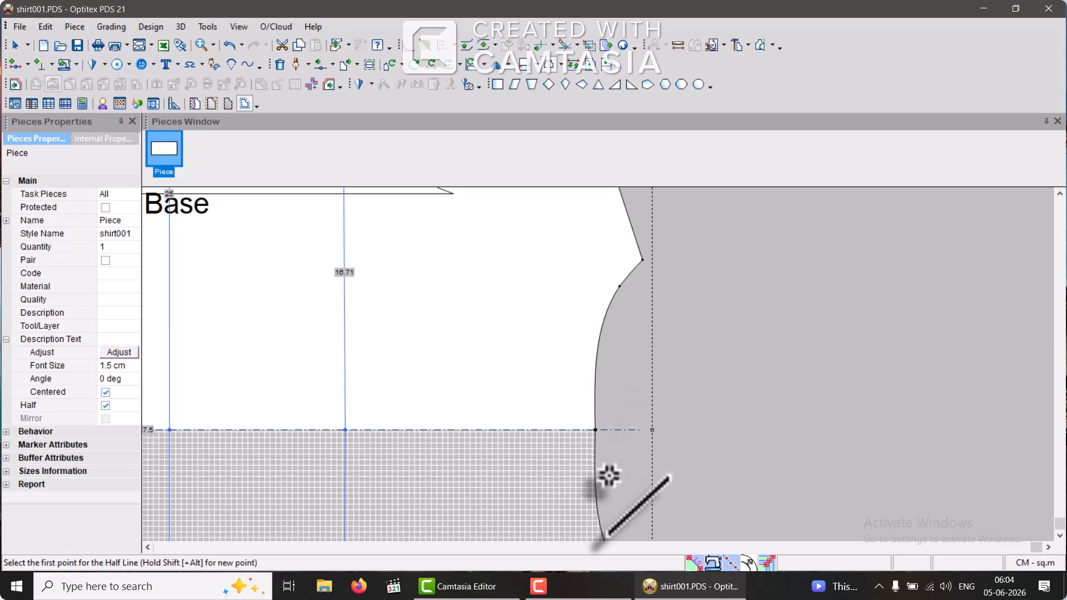
scroll(612, 477, up, 1)
scroll(595, 353, down, 4)
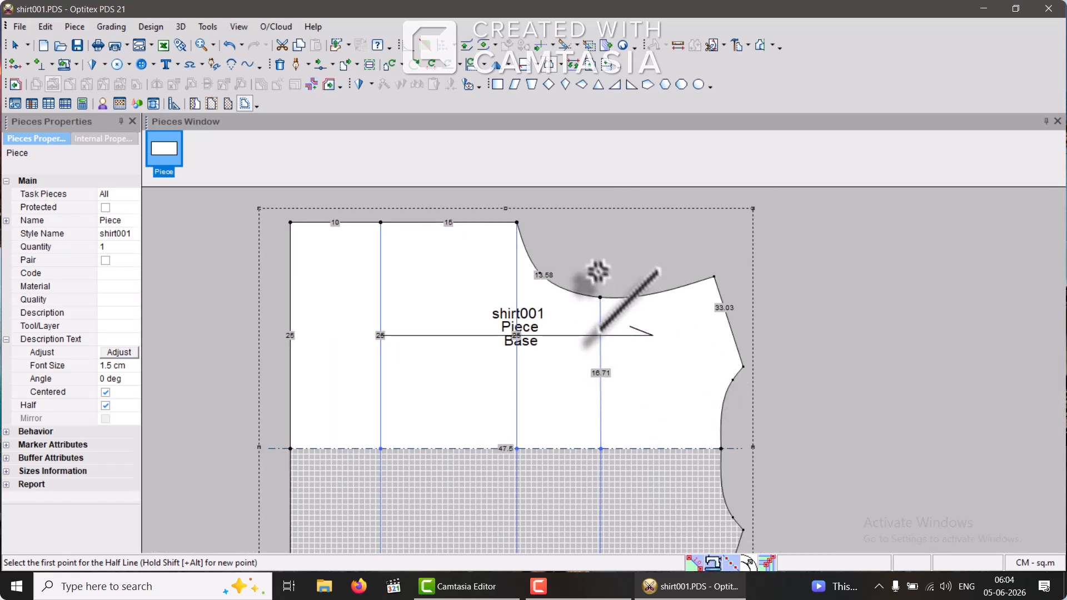
scroll(603, 369, up, 2)
scroll(622, 415, up, 5)
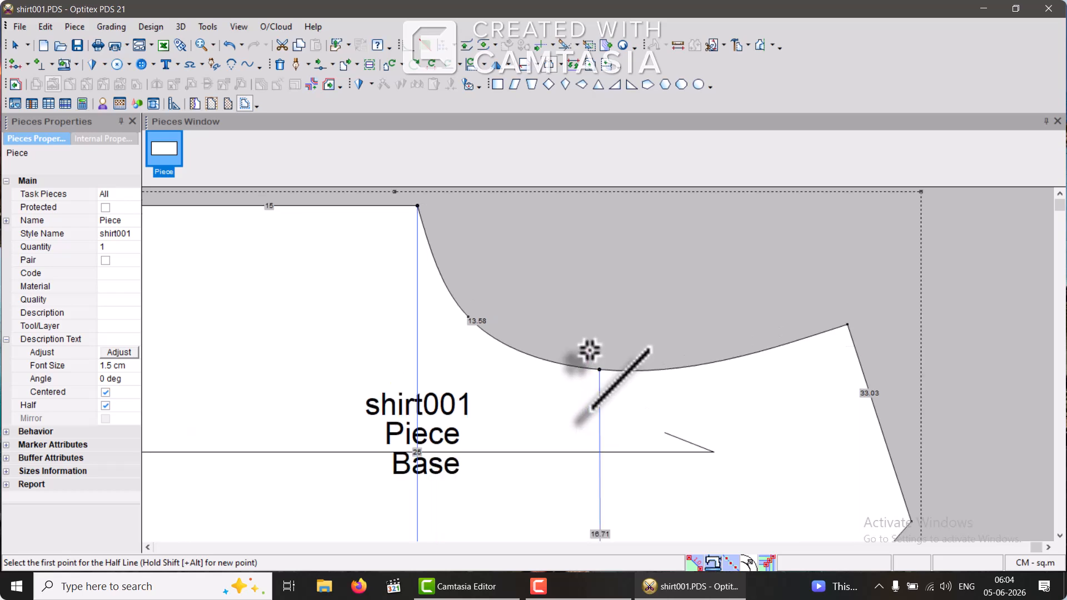
scroll(590, 350, down, 4)
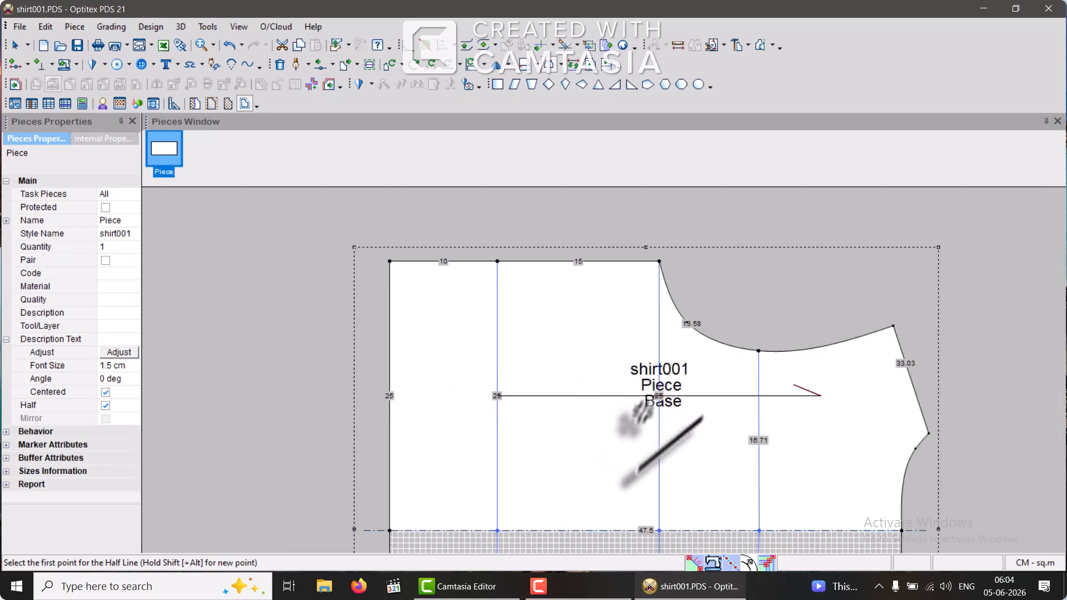
scroll(636, 419, up, 2)
scroll(636, 419, down, 3)
scroll(636, 420, down, 1)
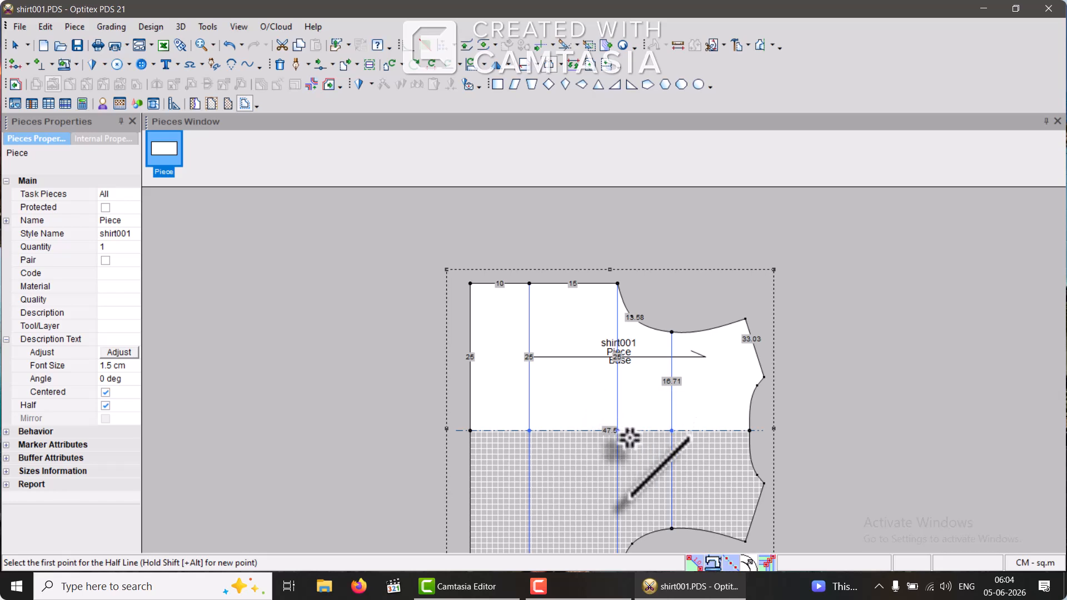
scroll(641, 487, down, 1)
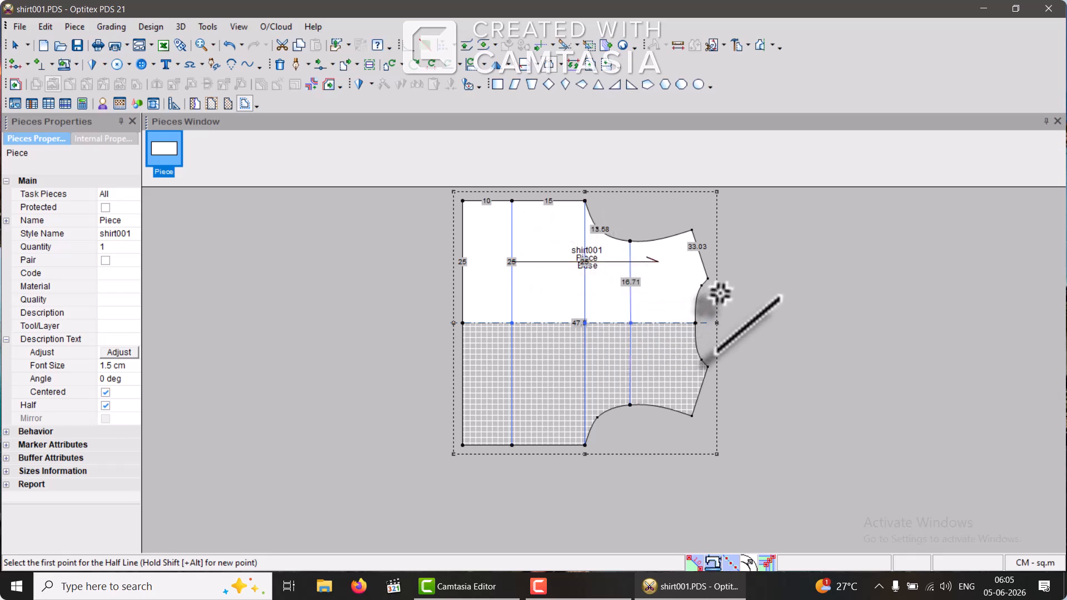
right_click(744, 284)
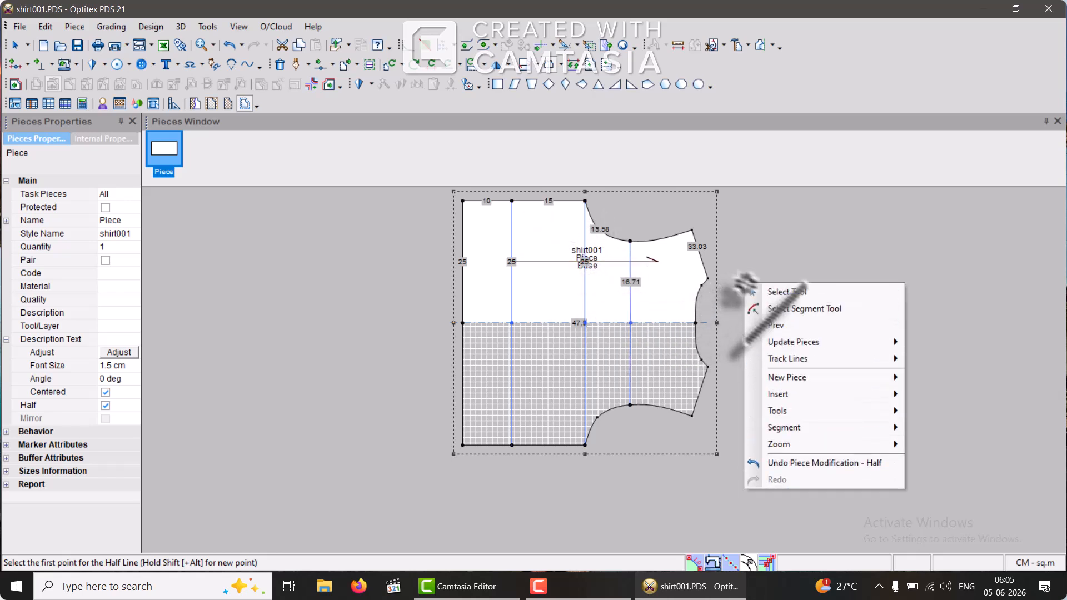
click(767, 291)
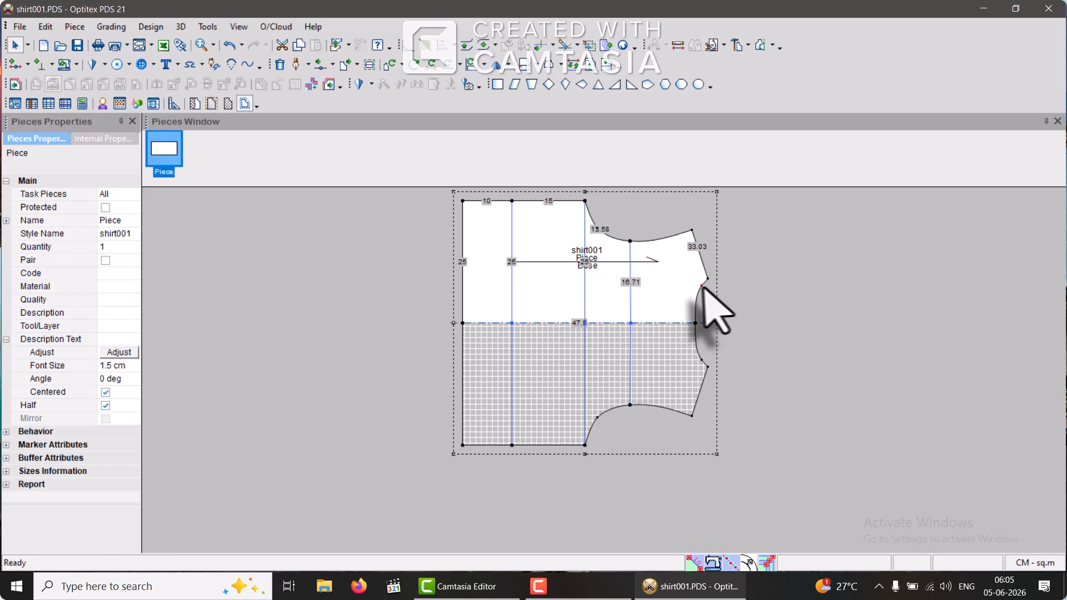